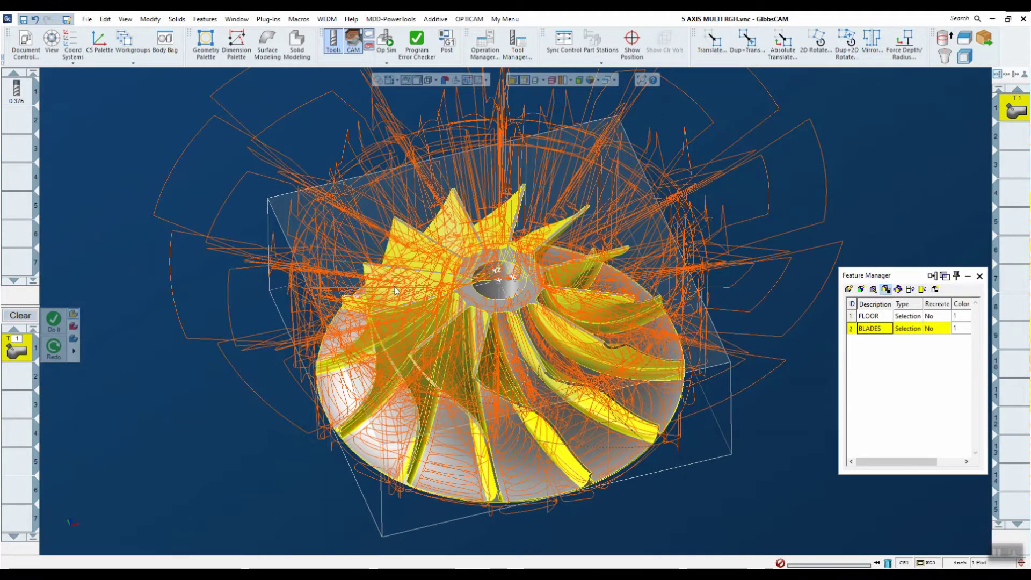
Open the impeller's 5-axis process parameters and display the surface paths settings
scroll(449, 288, down, 5)
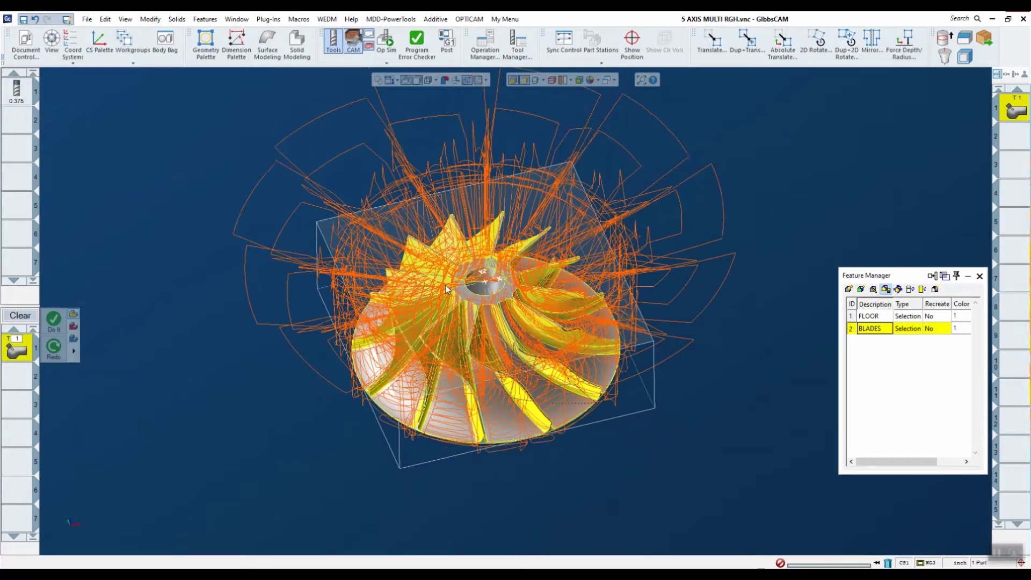
scroll(444, 285, up, 3)
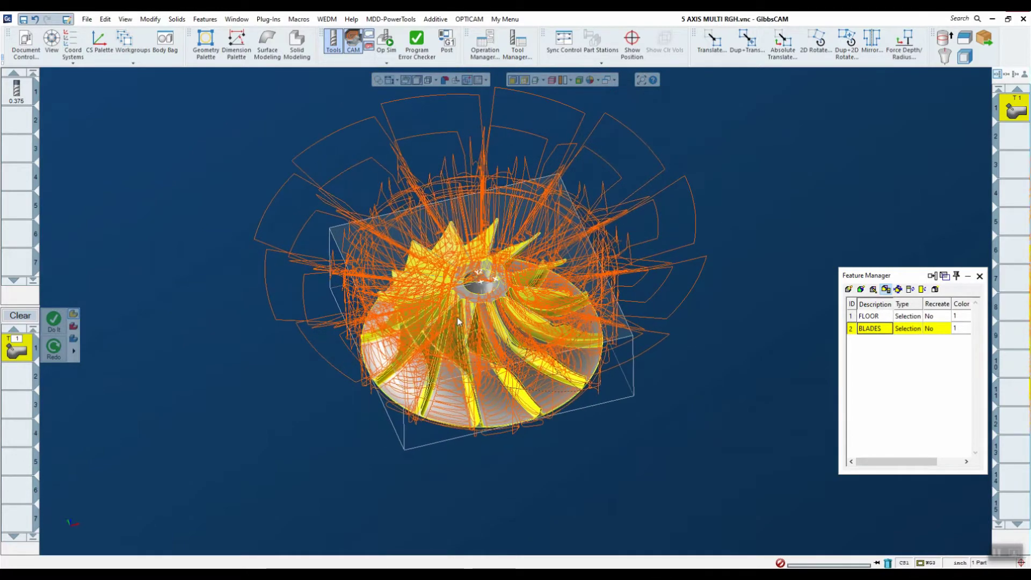
middle_drag(457, 316, 376, 403)
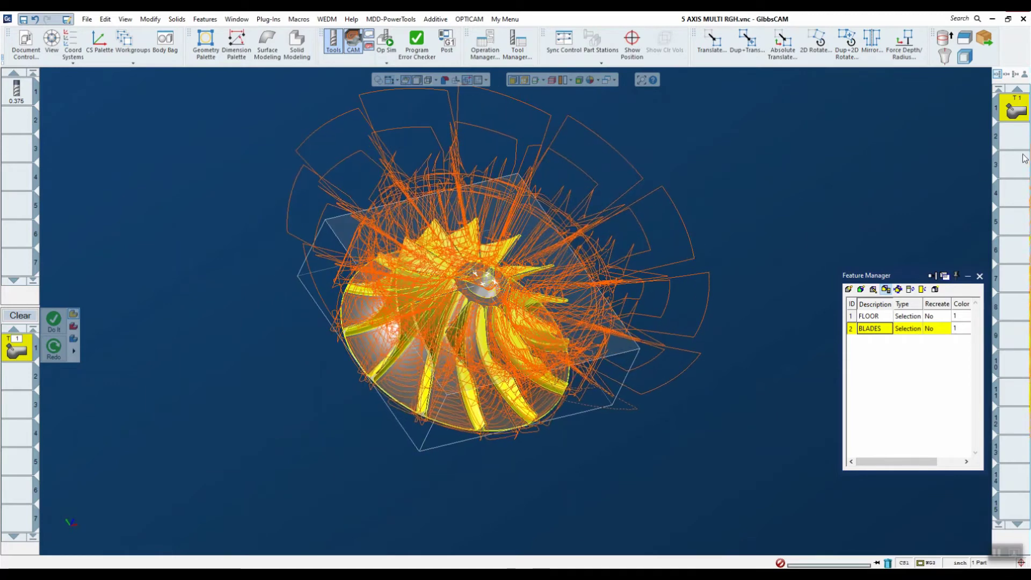
click(70, 525)
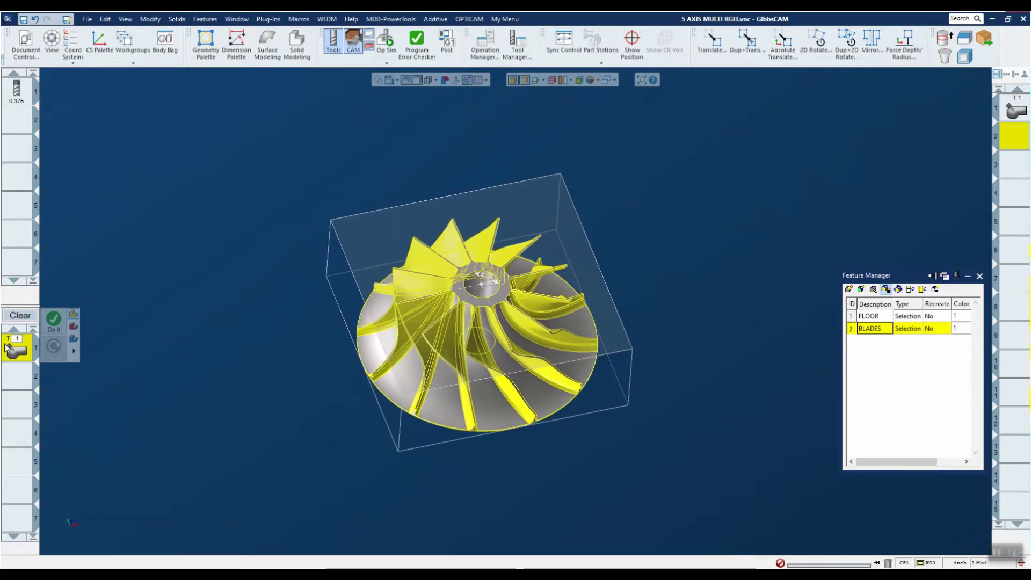
click(67, 338)
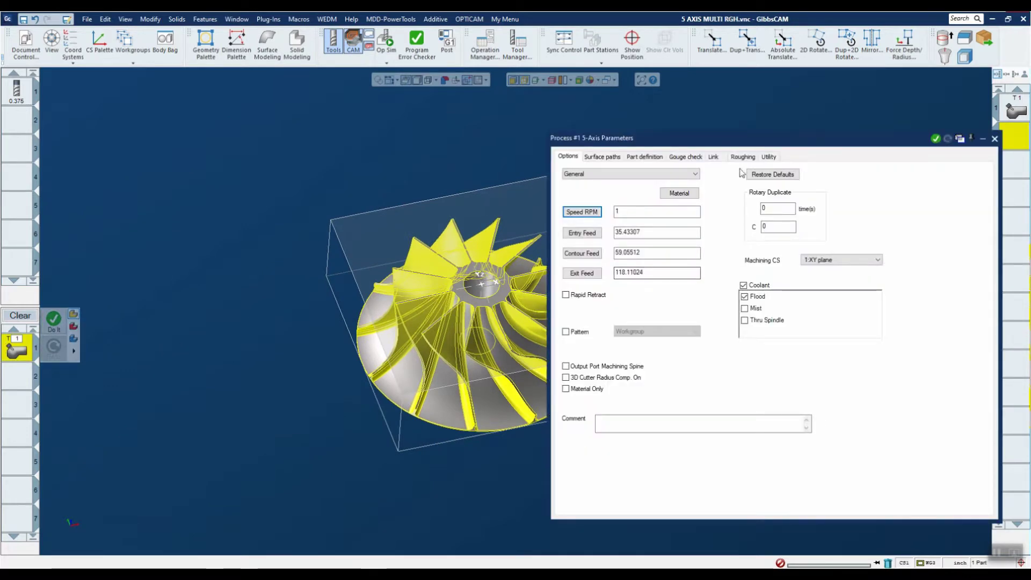
drag(742, 143, 330, 106)
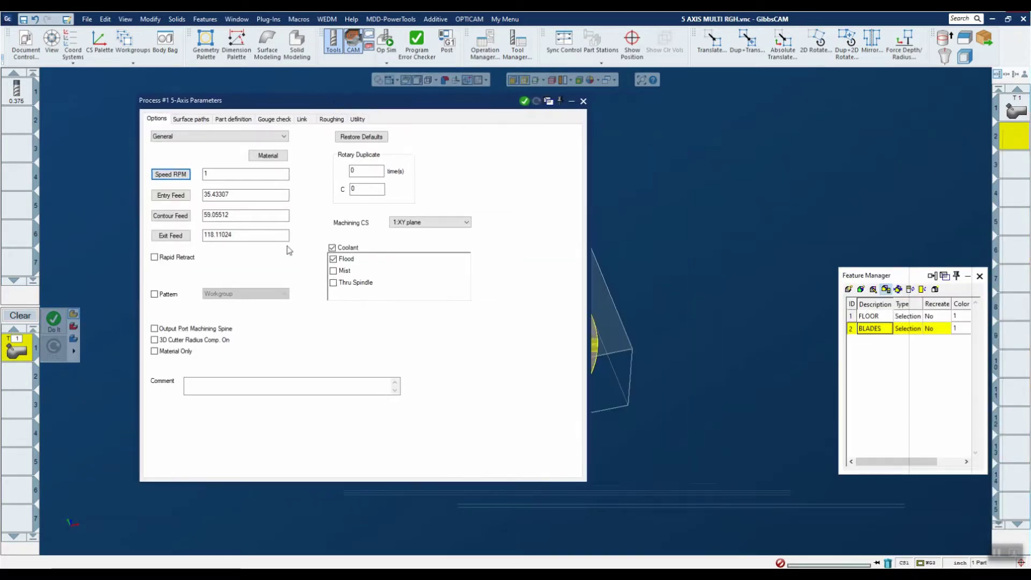
click(191, 118)
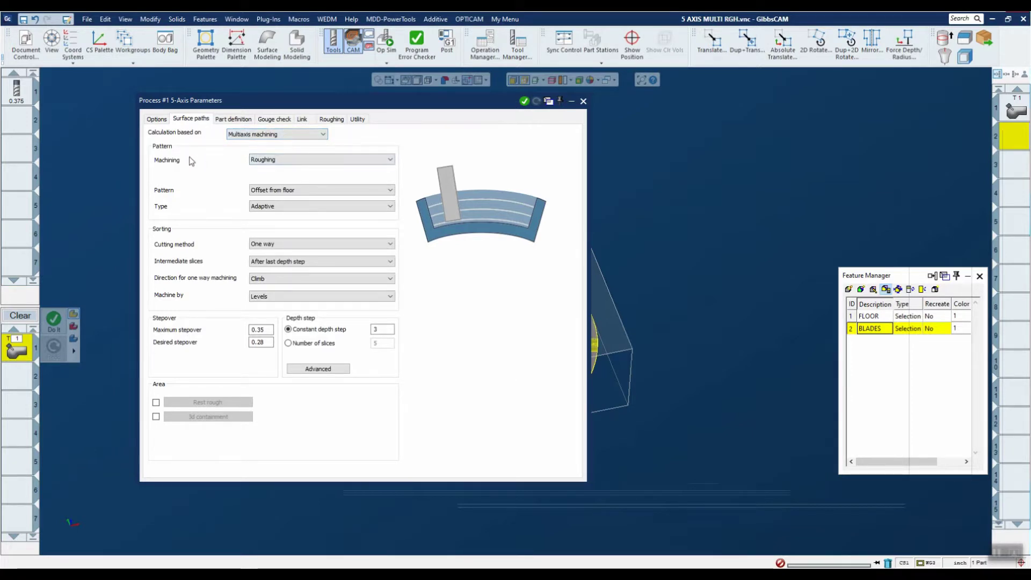
Try Floor finishing and Wall finishing as the machining type, and return it to Roughing
click(374, 161)
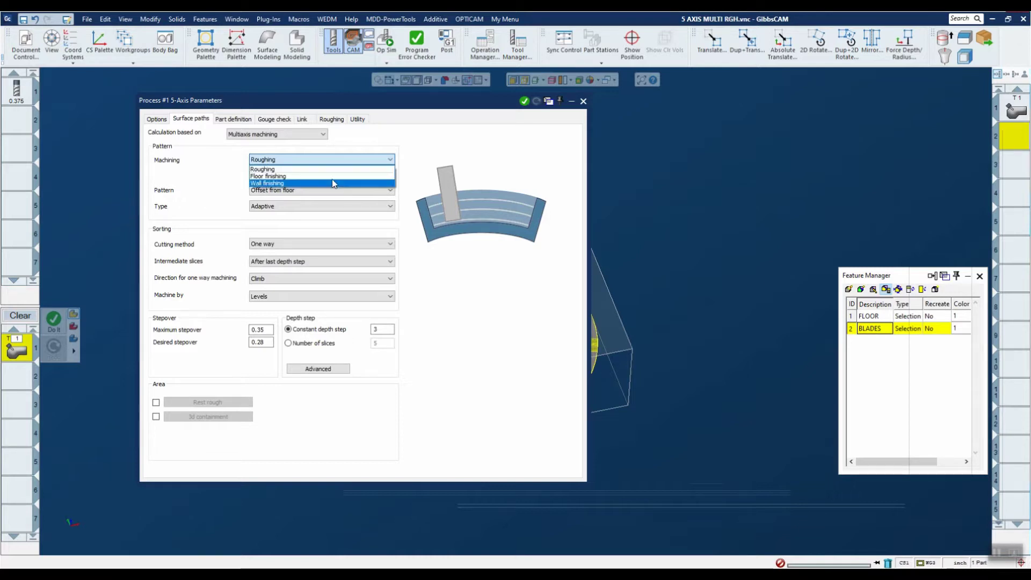
click(302, 176)
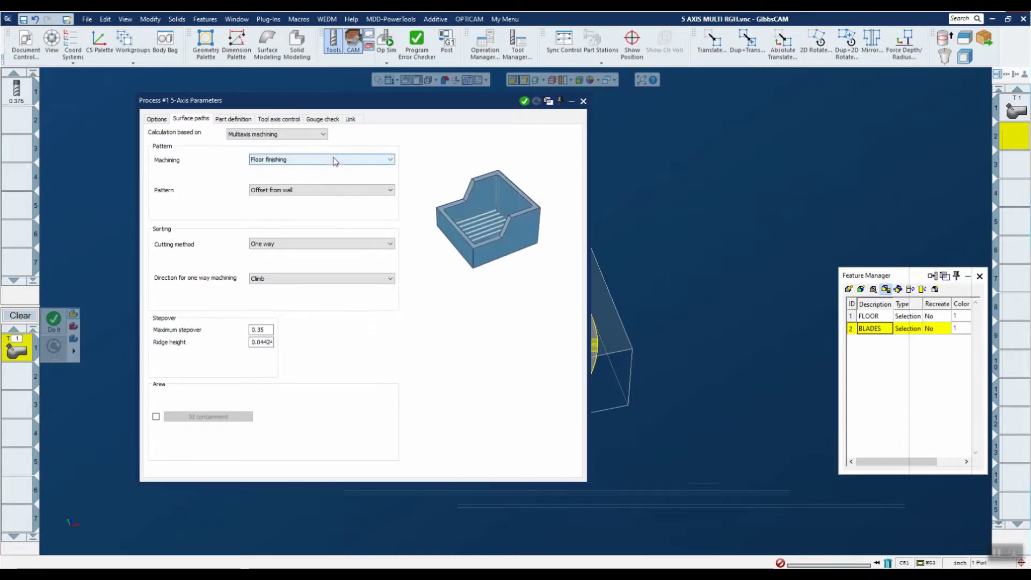
click(333, 158)
click(312, 183)
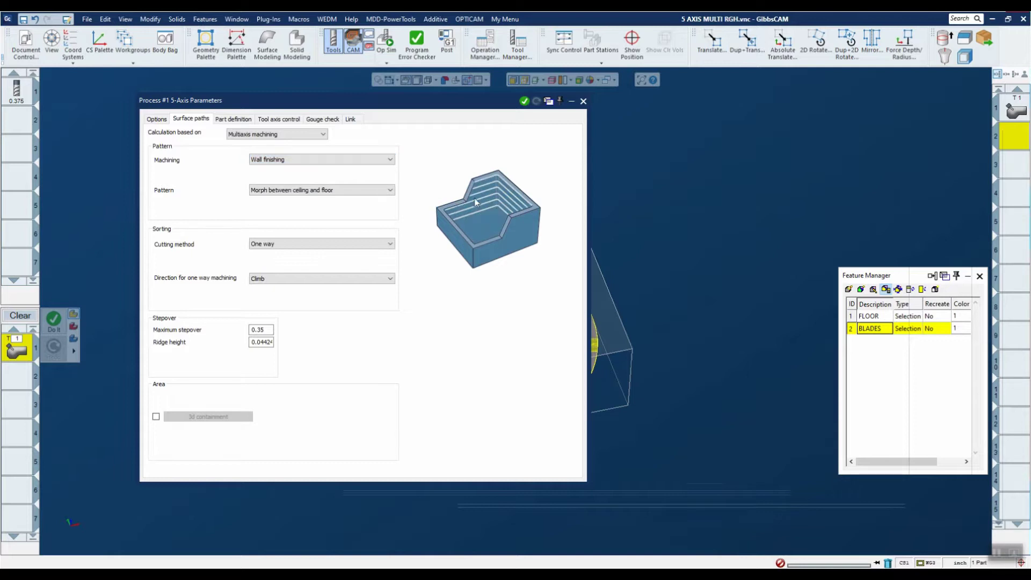
click(333, 159)
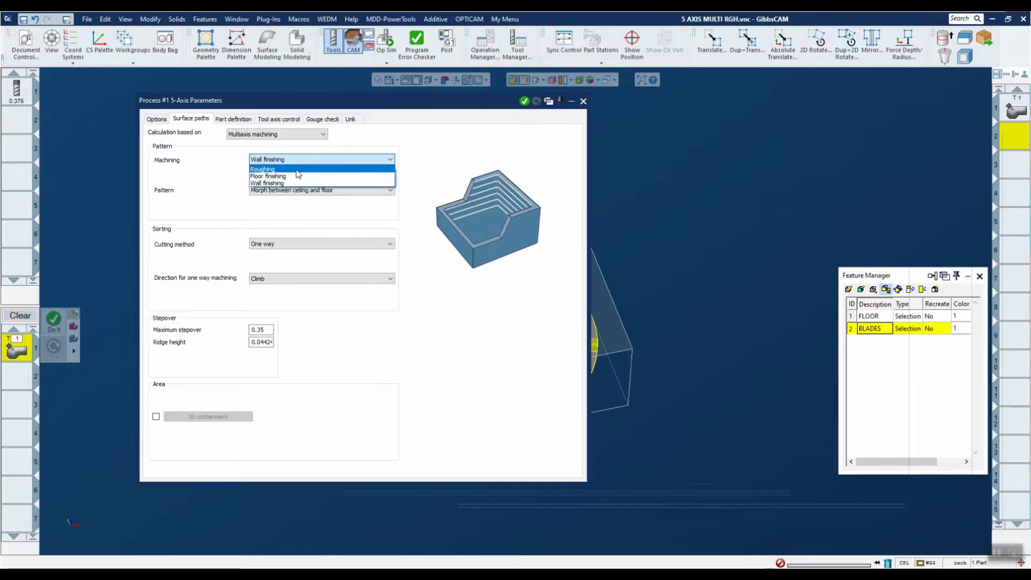
click(318, 167)
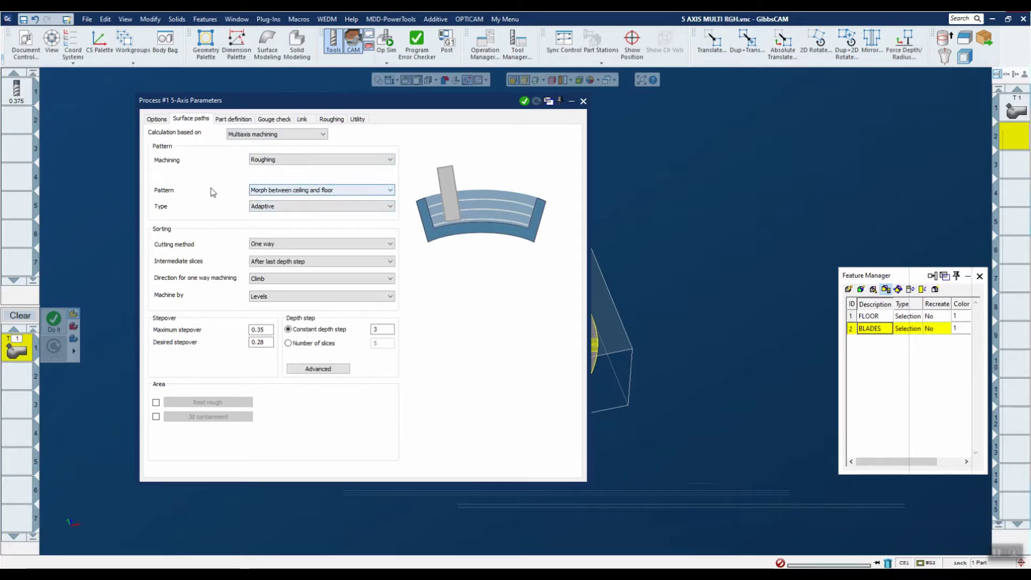
Try the Offset from floor and Offset from ceiling patterns, and set the roughing pattern to Morph between ceiling and floor
click(353, 191)
click(293, 199)
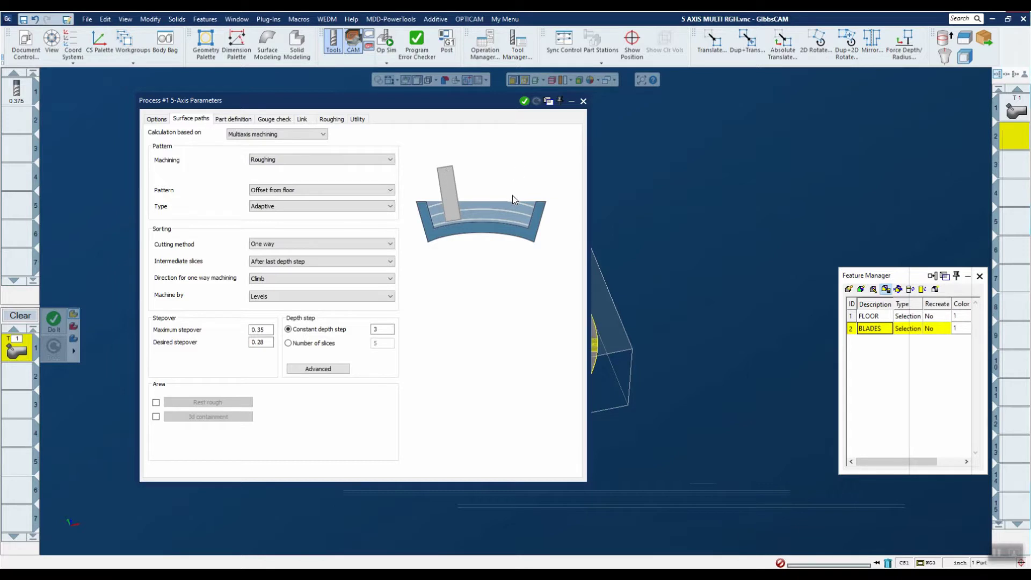
click(378, 194)
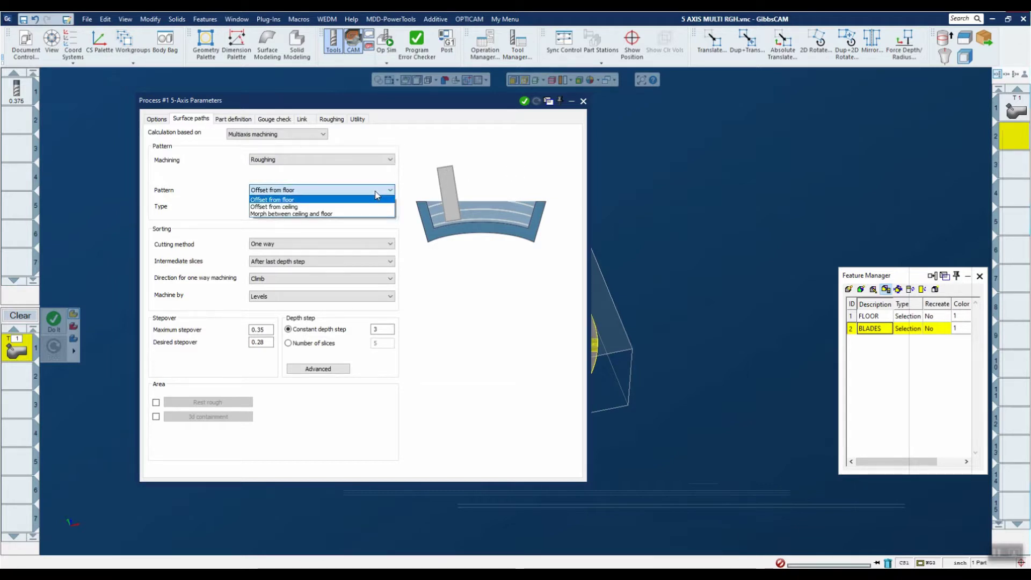
click(351, 207)
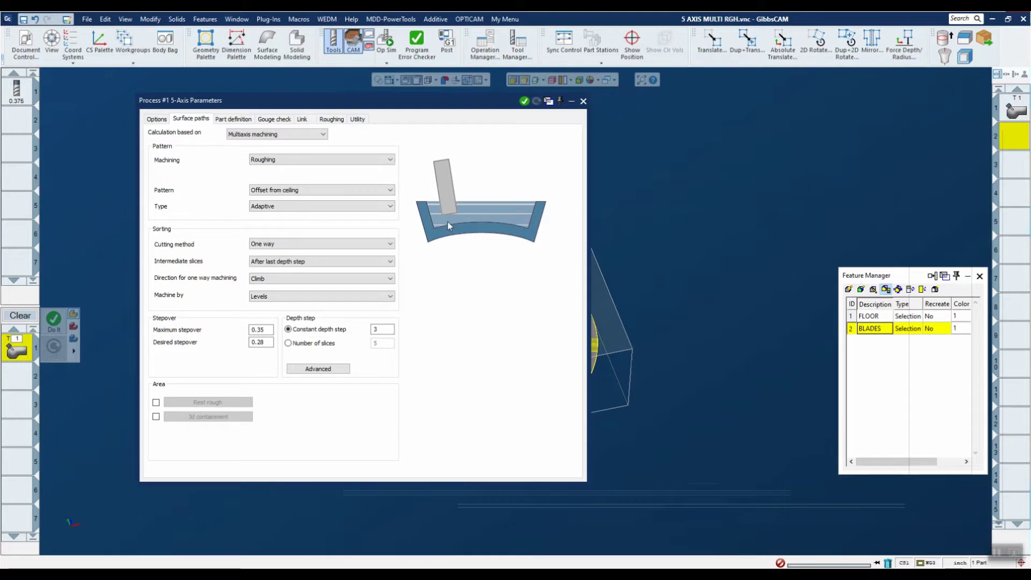
click(373, 192)
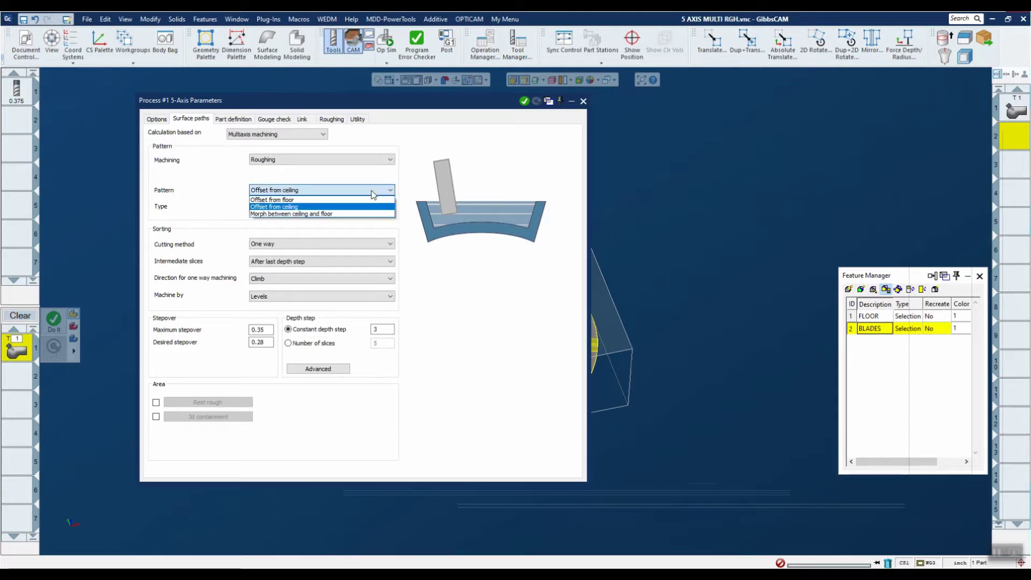
click(316, 214)
key(XF86AudioRaiseVolume)
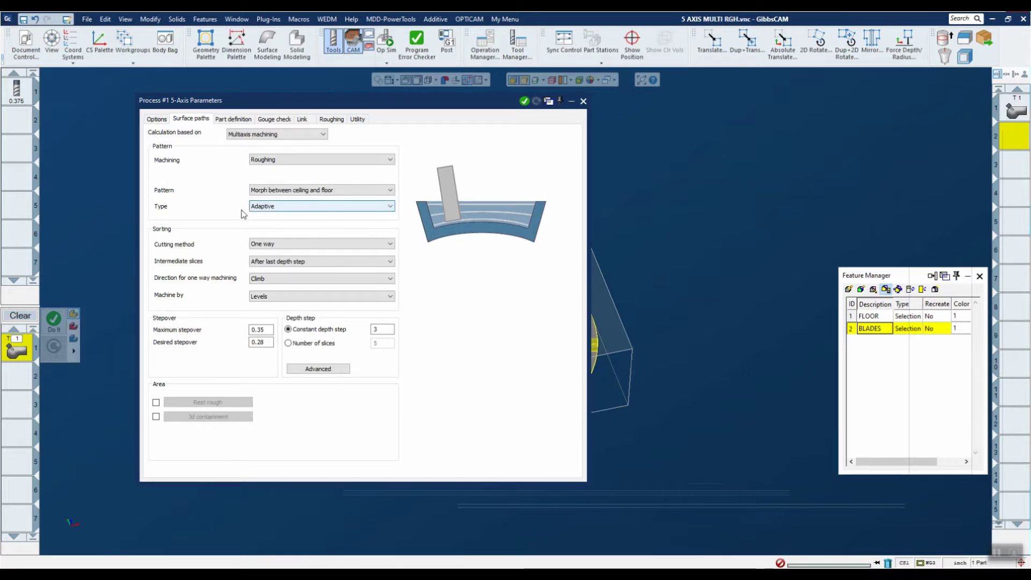
Try the Offset roughing type and return it to Adaptive
click(365, 207)
click(301, 215)
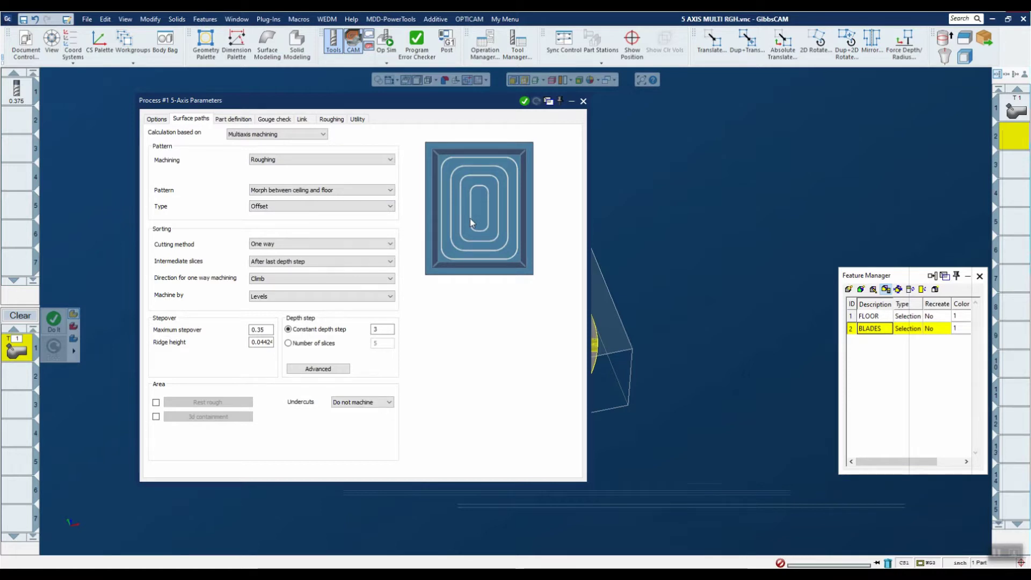
click(380, 210)
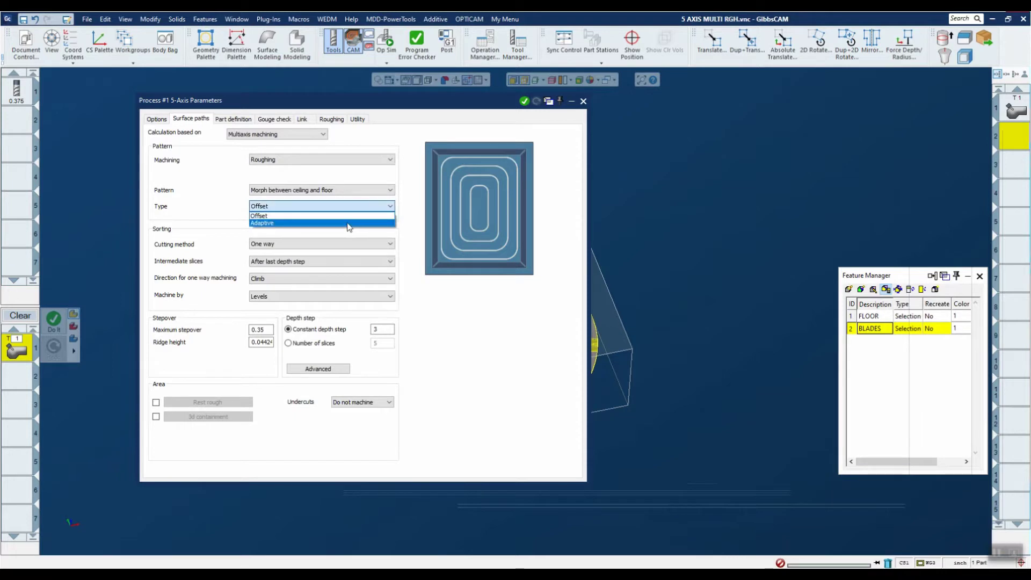
click(348, 223)
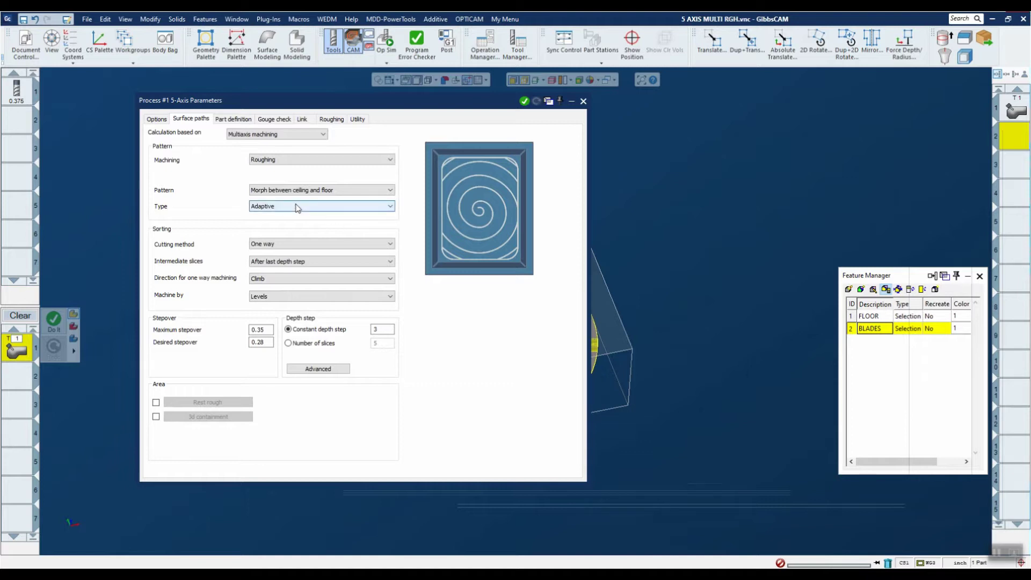
Review the available cutting methods and the direction options for one way machining
click(307, 245)
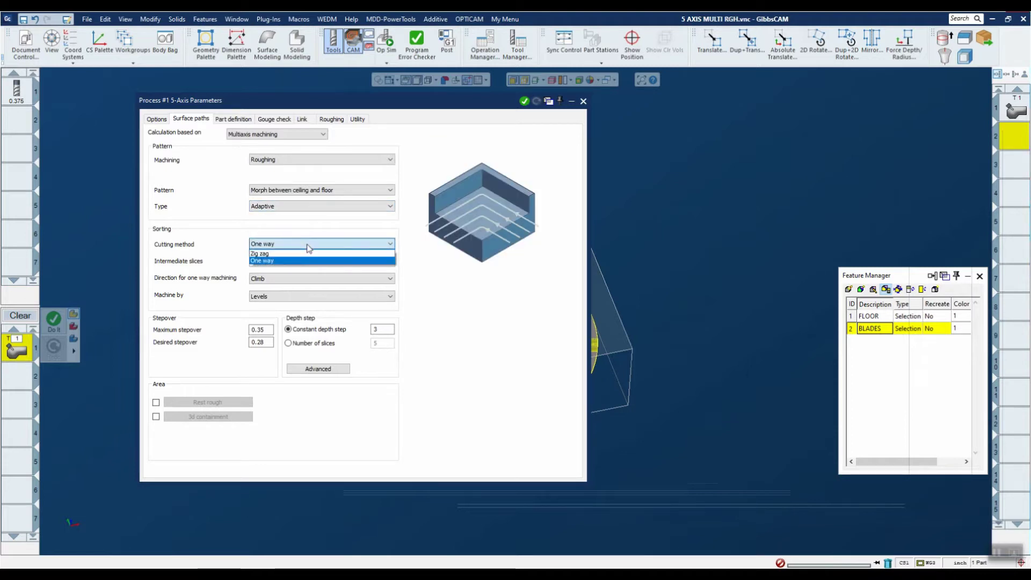
click(309, 247)
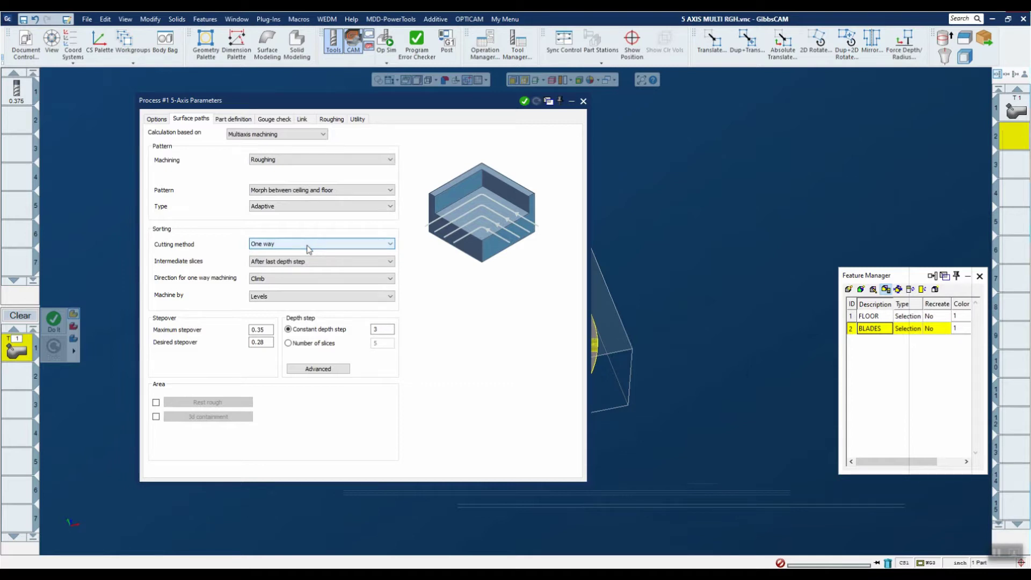
click(319, 279)
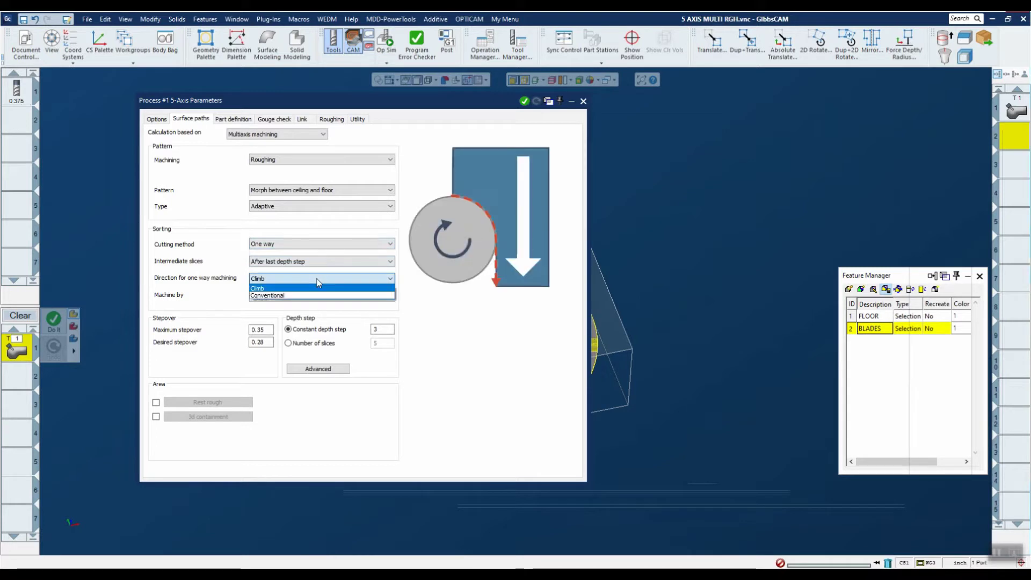
click(317, 282)
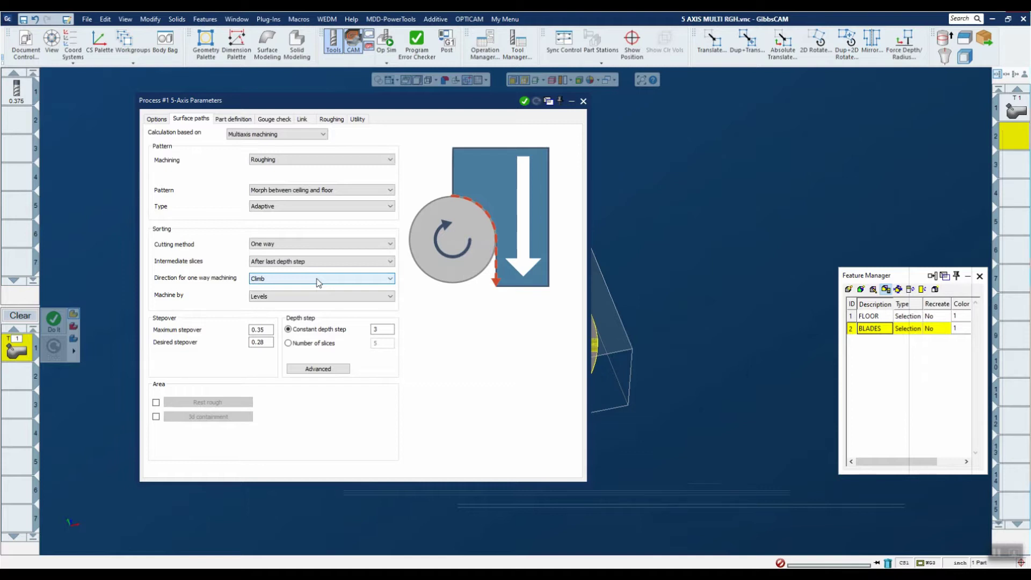
Turn intermediate slices off and on again in the advanced depth step settings, and cancel the dialog
click(315, 369)
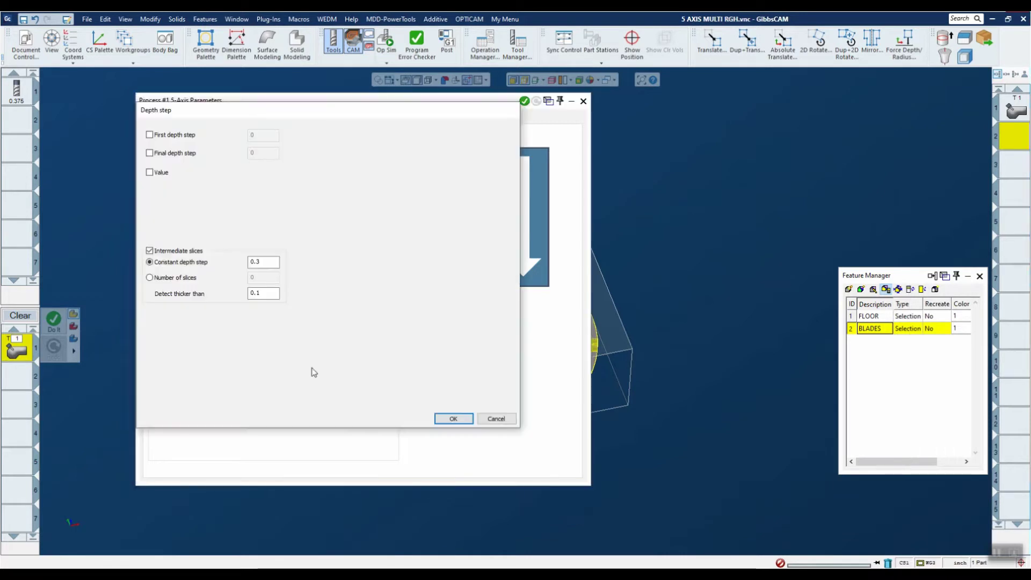
click(189, 251)
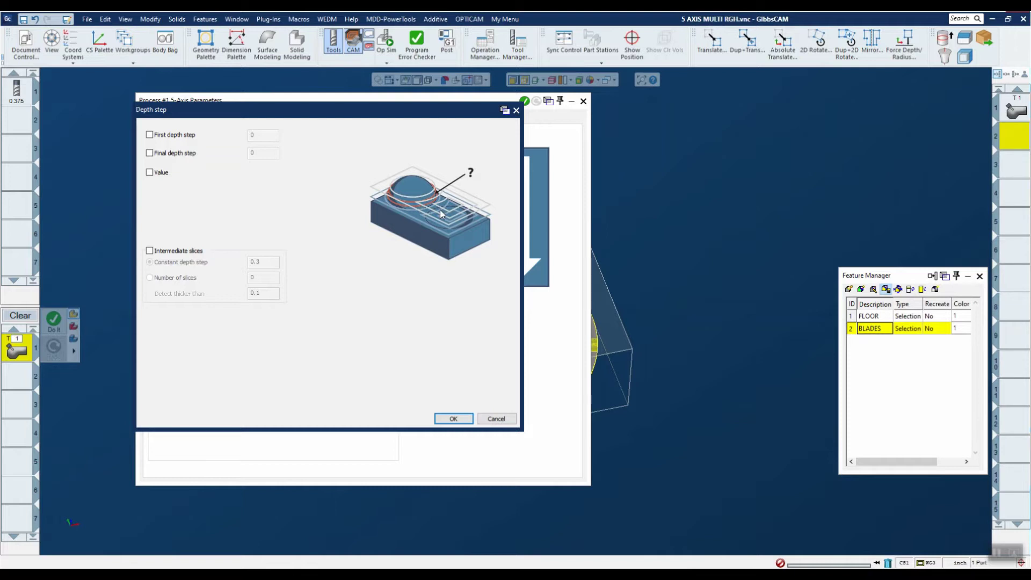
click(150, 251)
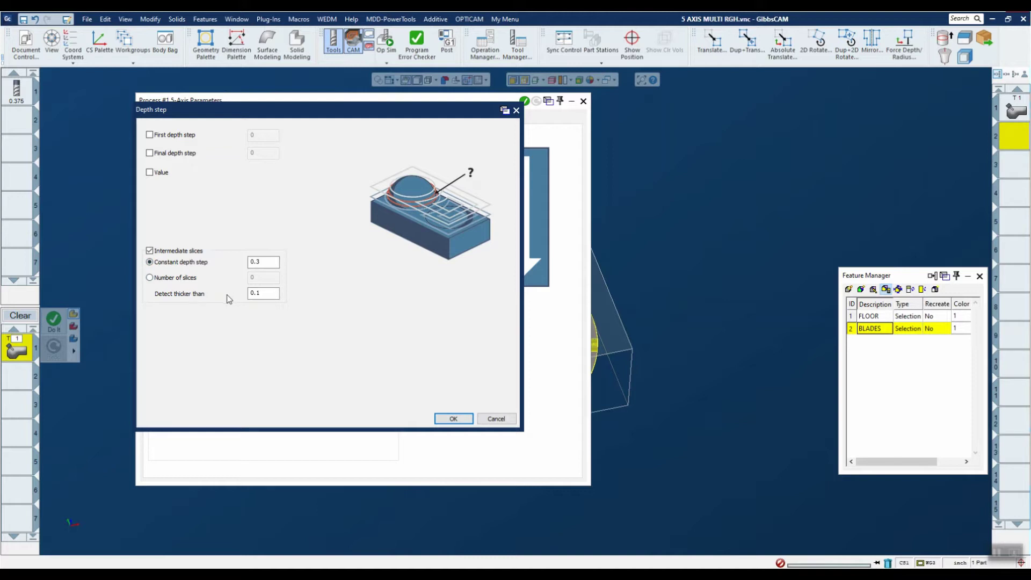
click(266, 292)
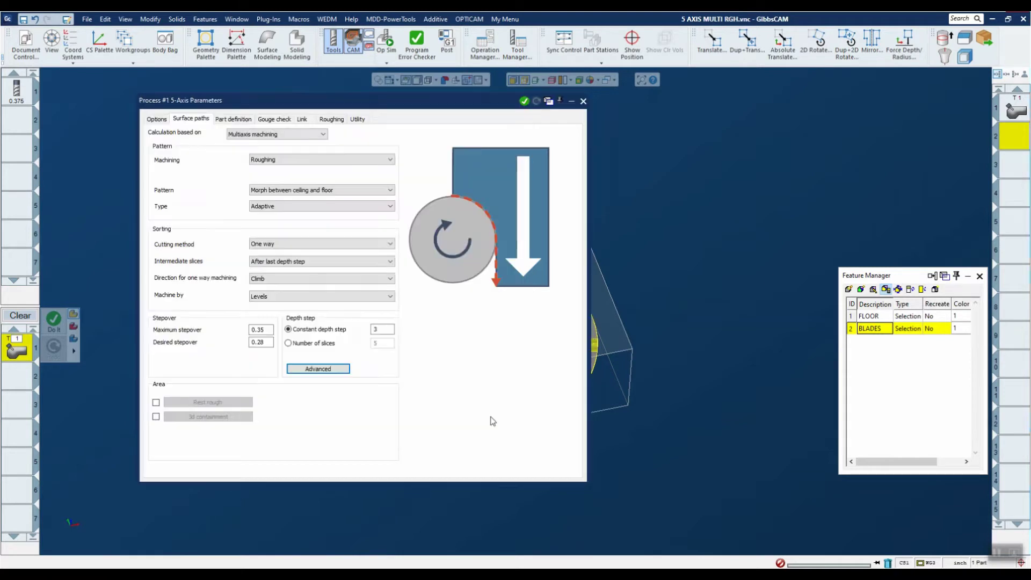
click(492, 419)
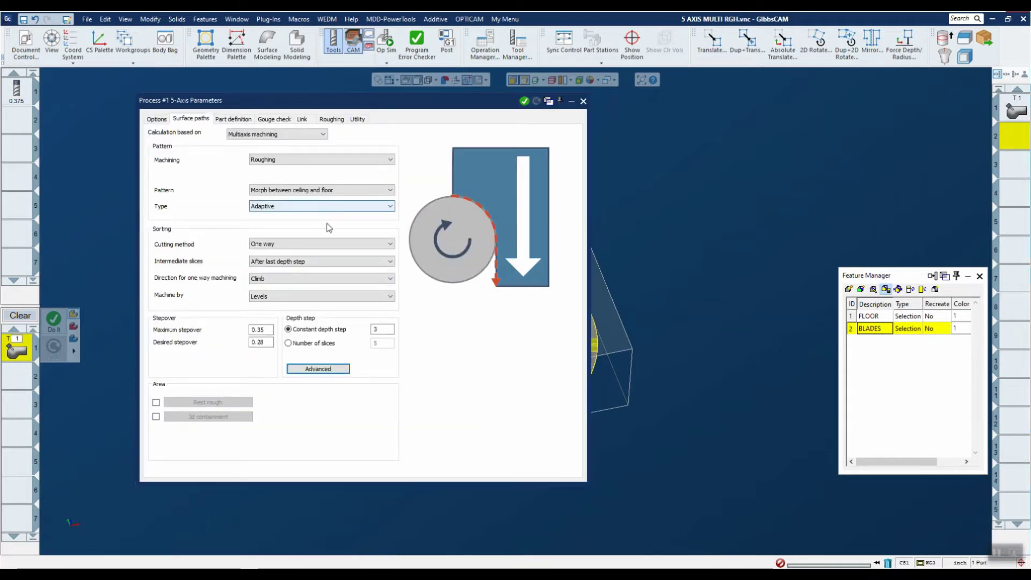
Try After each depth step for intermediate slices and Number of slices for the depth step, and restore After last depth step and Constant depth step
click(326, 263)
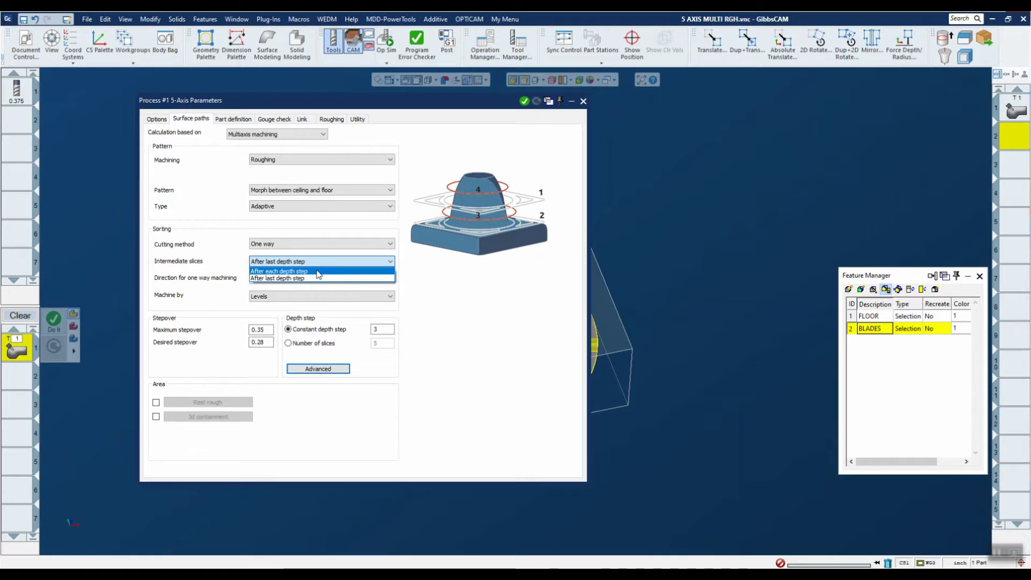
click(317, 271)
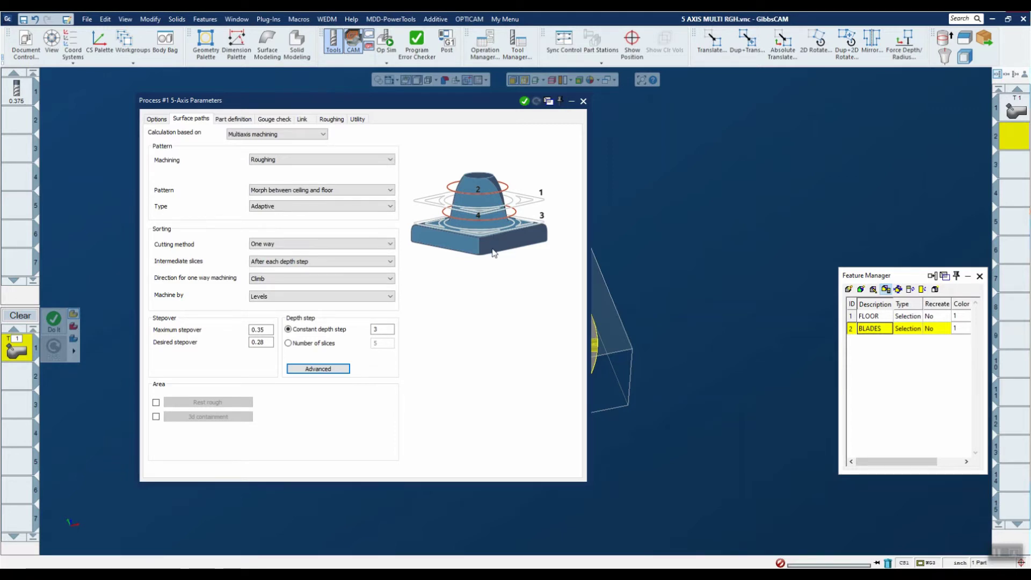
click(377, 263)
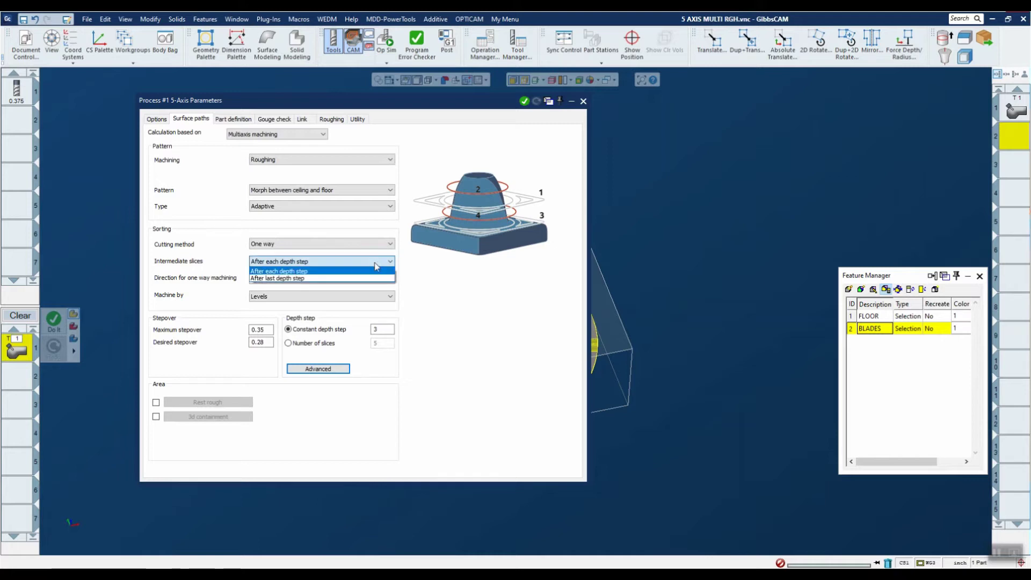
click(365, 278)
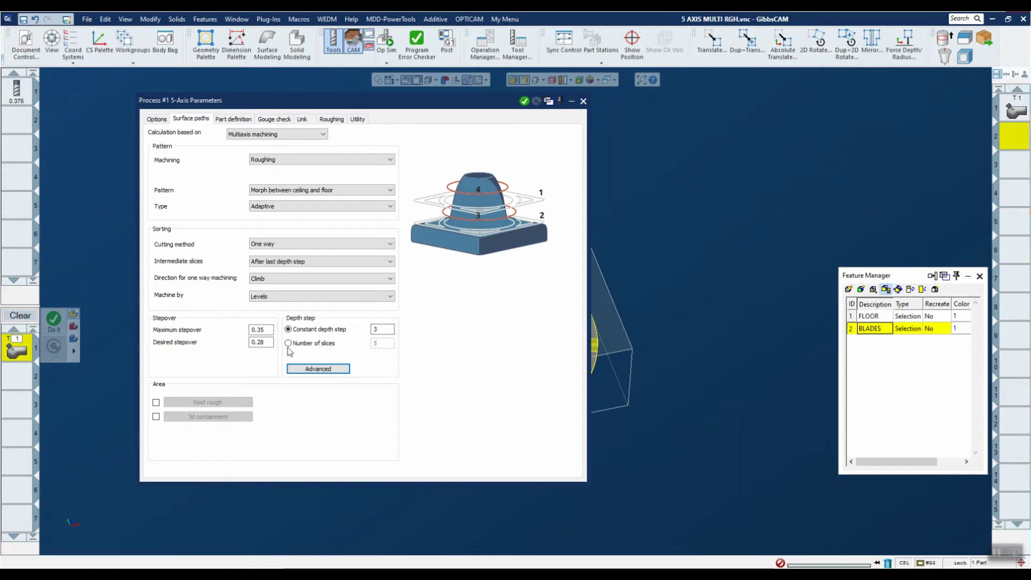
click(289, 343)
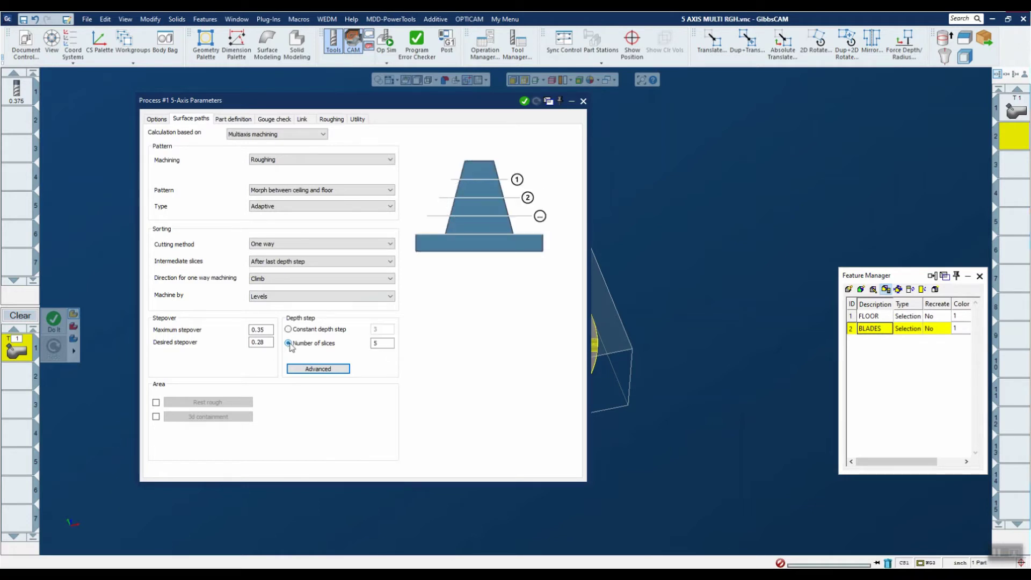
click(289, 329)
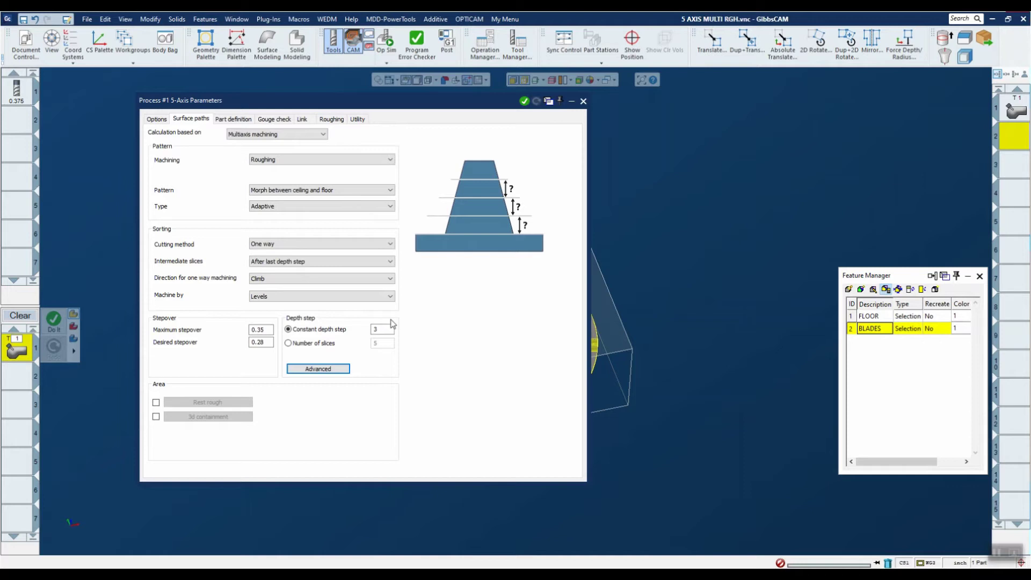
Review the part, floor and ceiling surface settings in the part definition alongside the impeller's selected blades
click(383, 328)
click(233, 119)
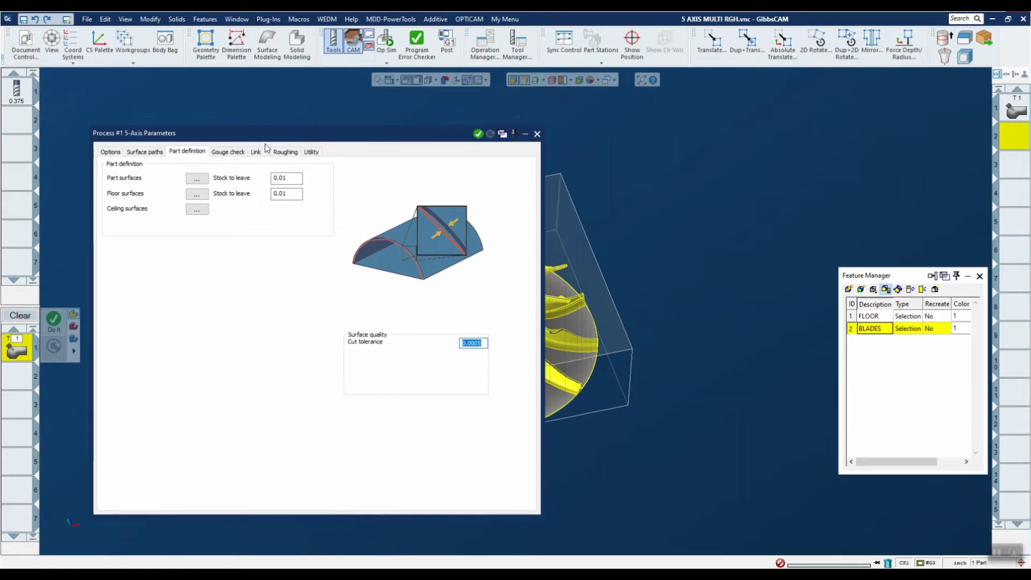
drag(279, 134, 374, 455)
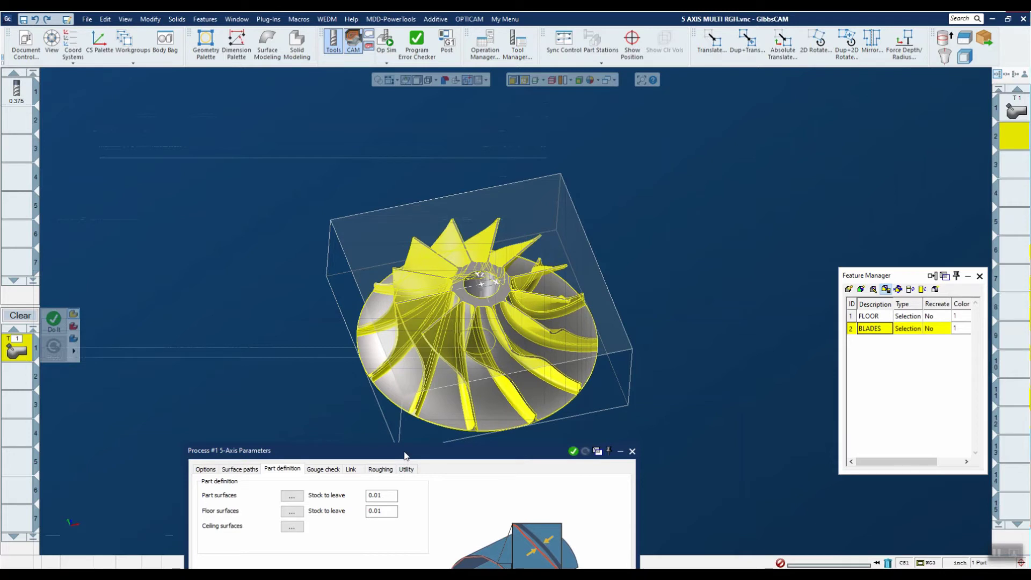
drag(404, 455, 365, 143)
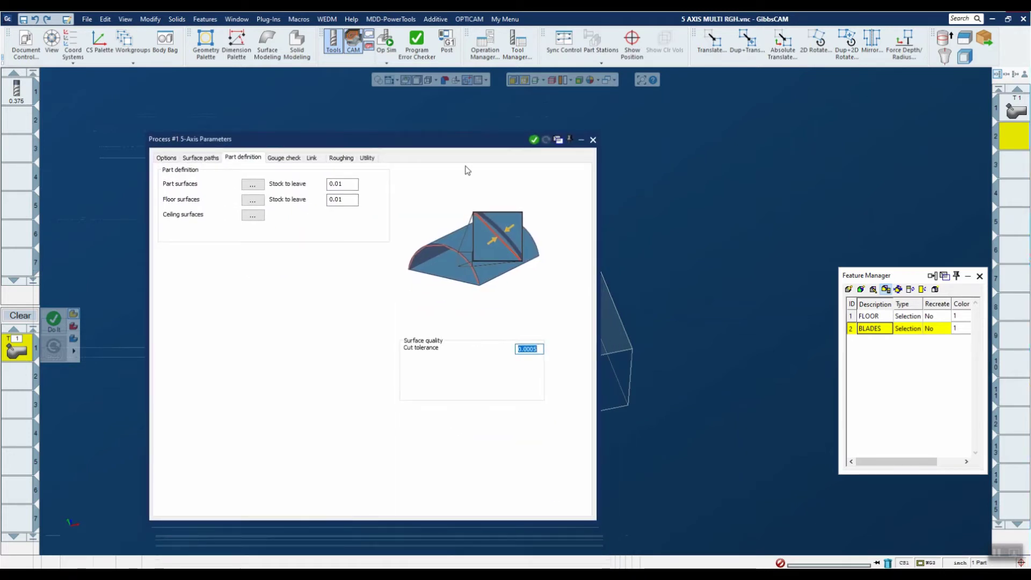
drag(483, 144, 530, 341)
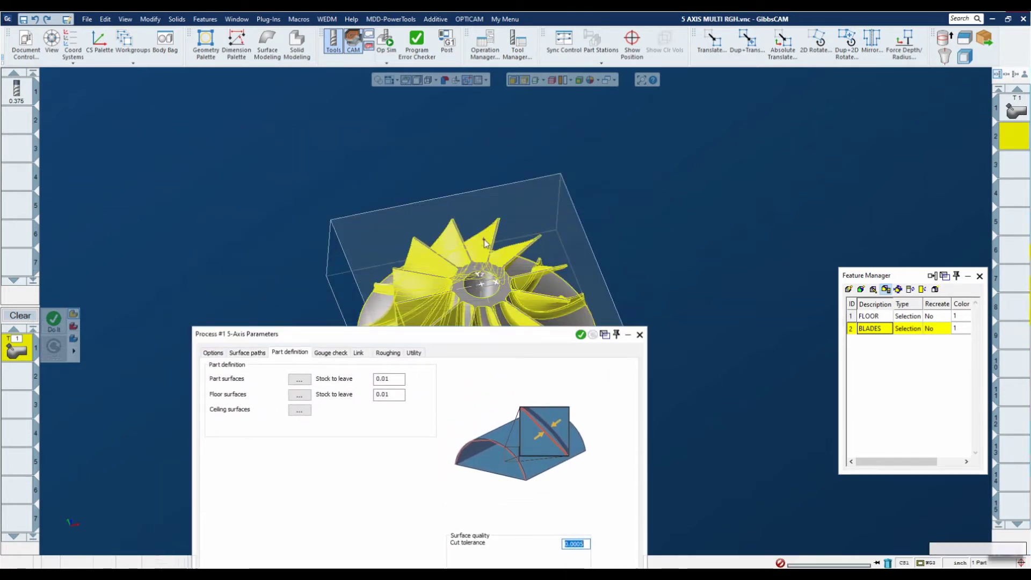
Swap the impeller for the Revolve(26) floor body from the Body Bag, inspect it, and return it to the bag
click(165, 41)
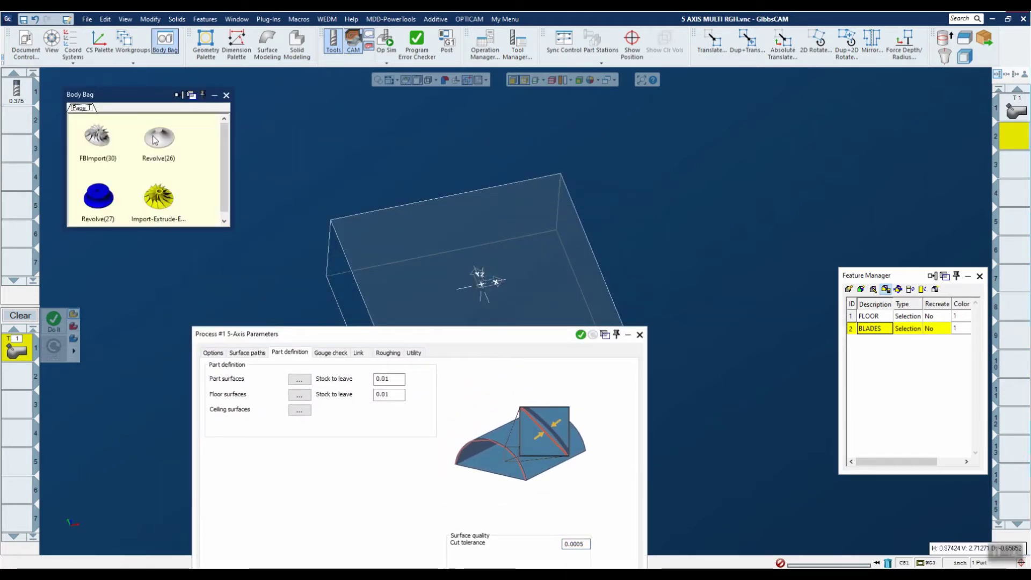
double_click(156, 140)
click(226, 95)
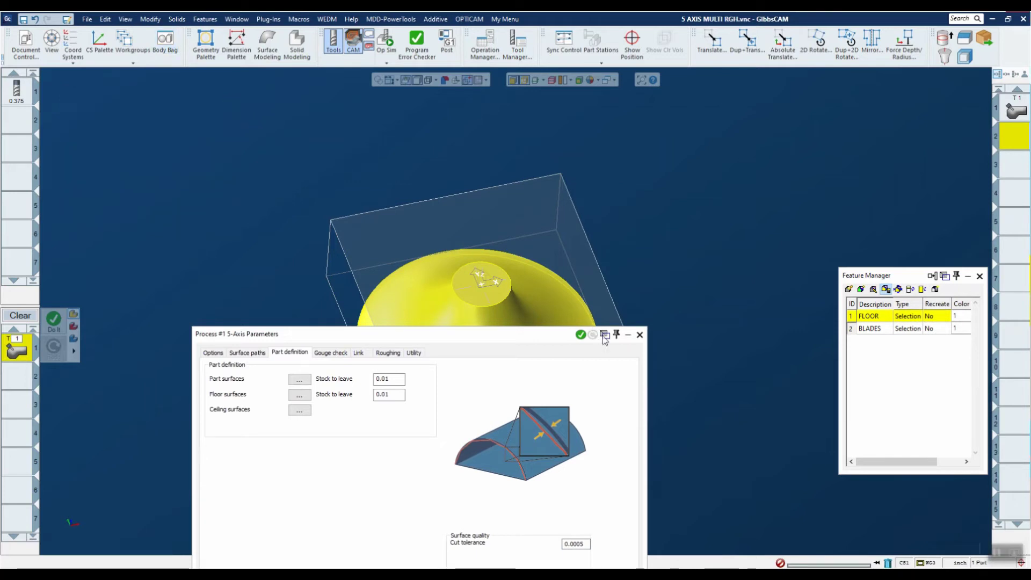
drag(536, 334, 398, 149)
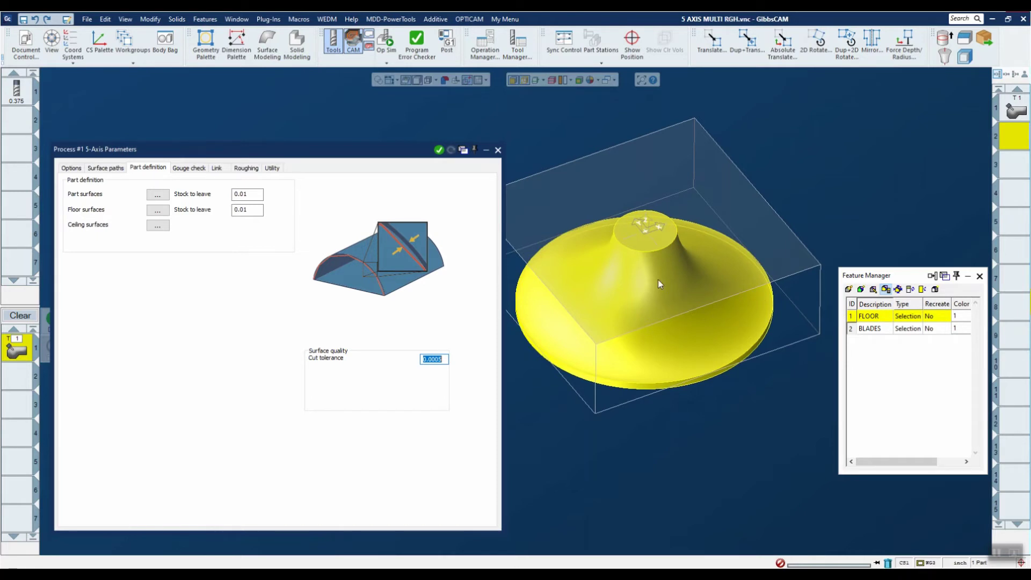
middle_drag(660, 284, 661, 275)
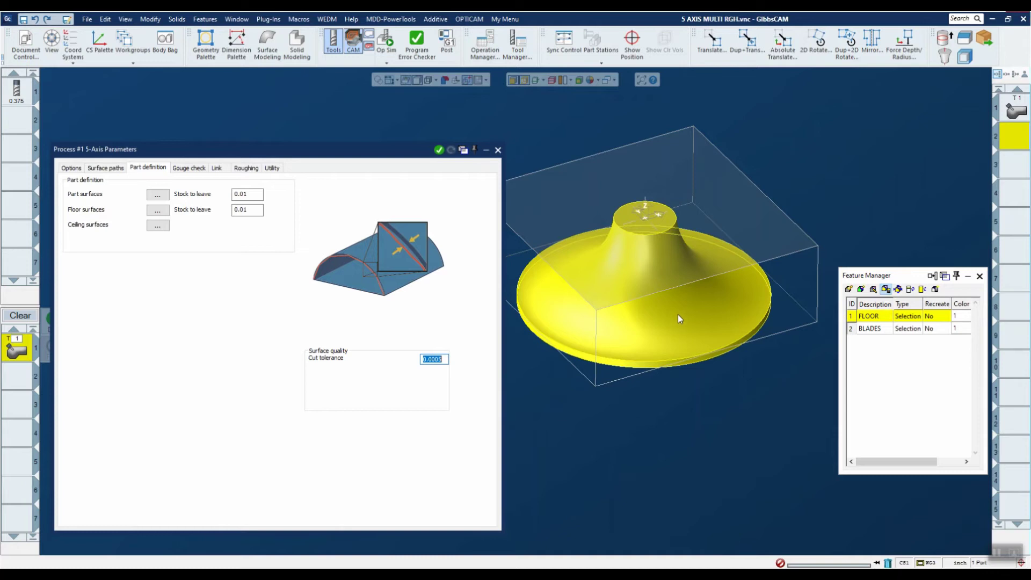
key(ctrl+b)
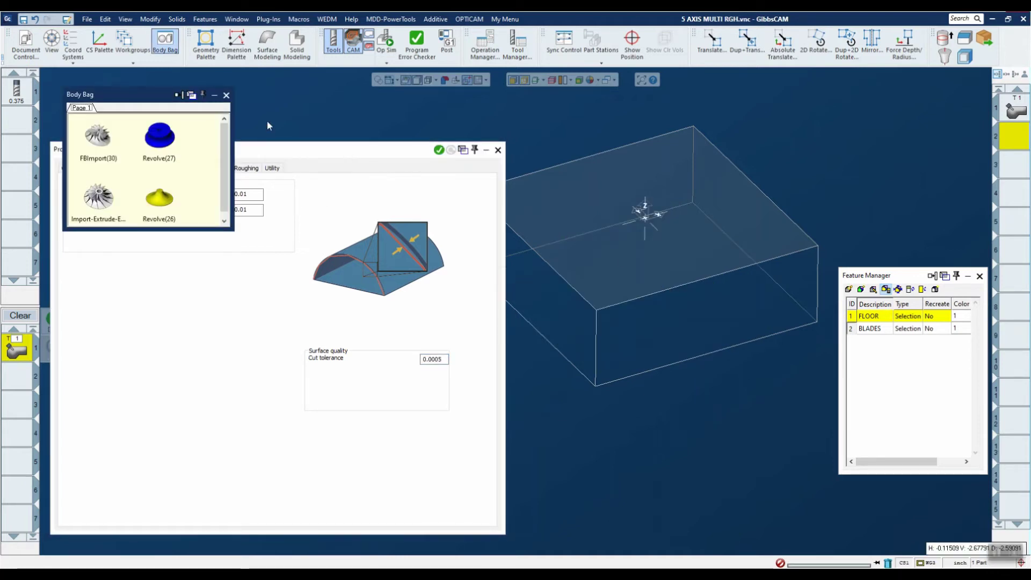
click(226, 95)
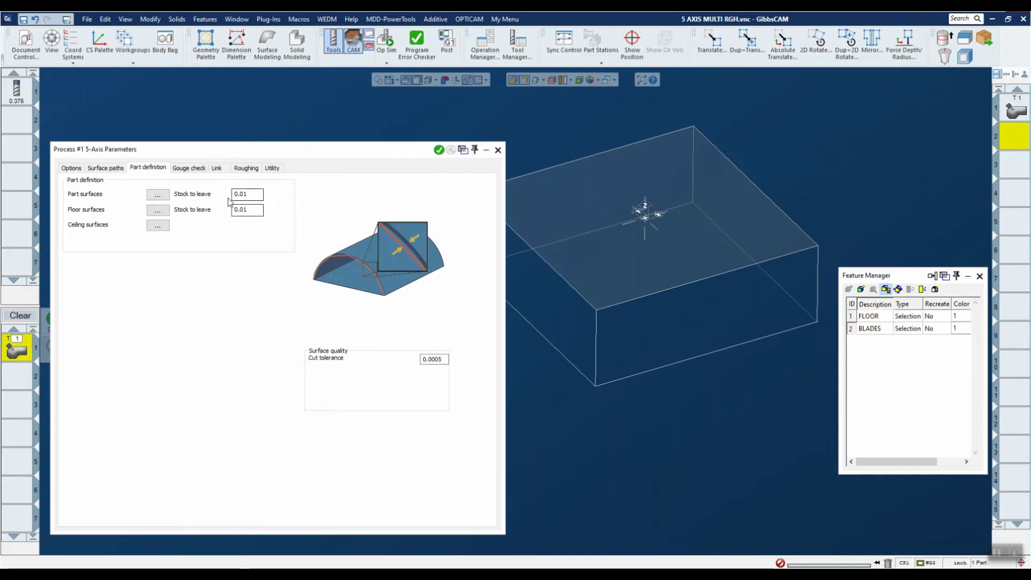
Review the gouge check and link settings, including the retract distances
click(201, 171)
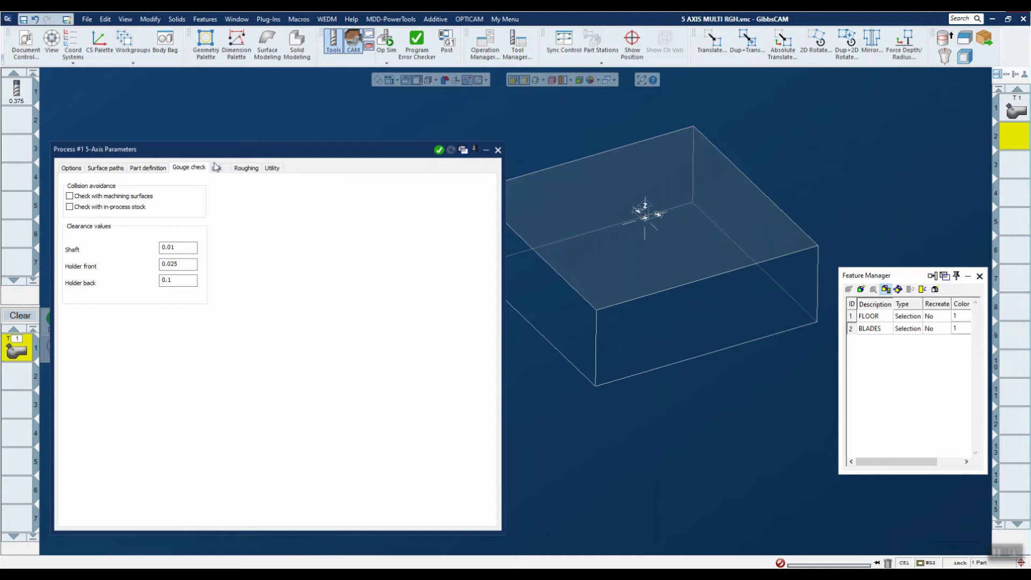
click(216, 168)
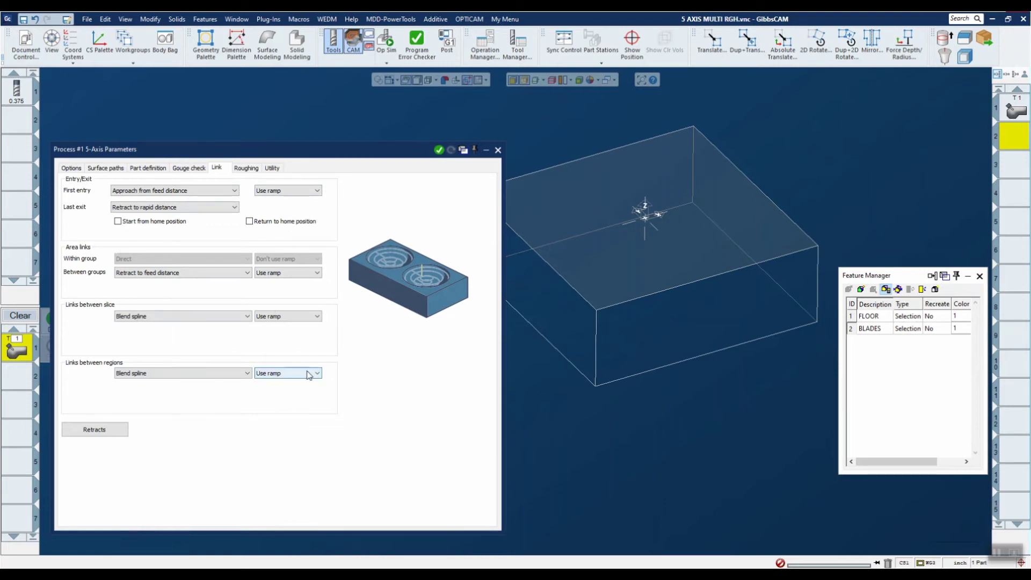
click(106, 431)
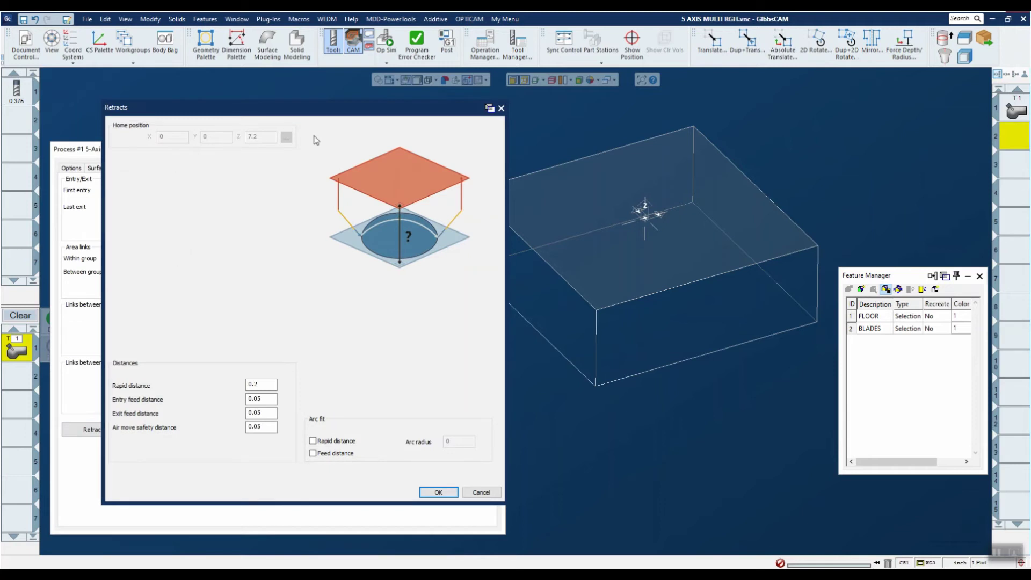
click(502, 108)
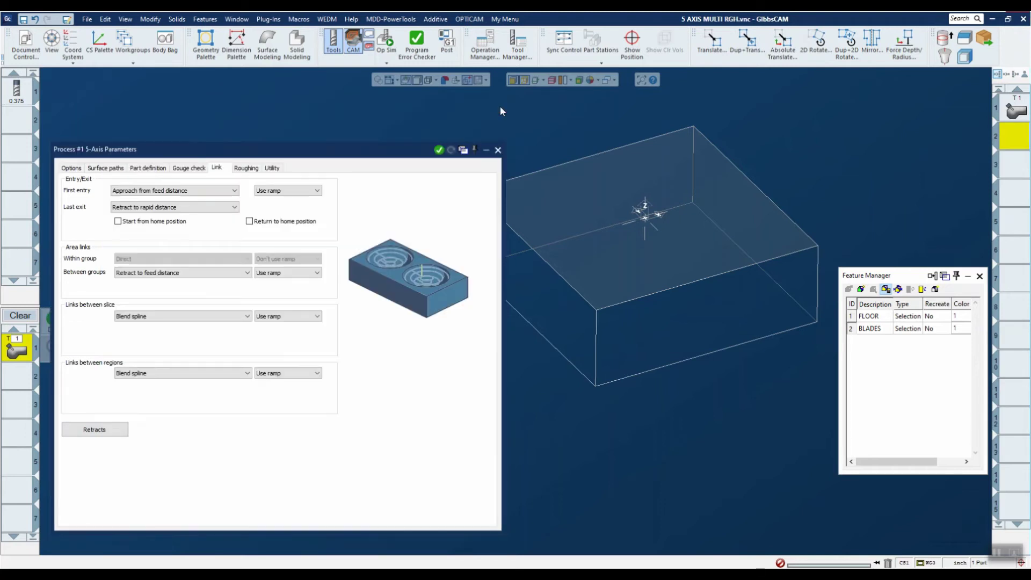
Review the roughing settings and the stock definition parameters, leaving the stock dialog without applying it
click(246, 168)
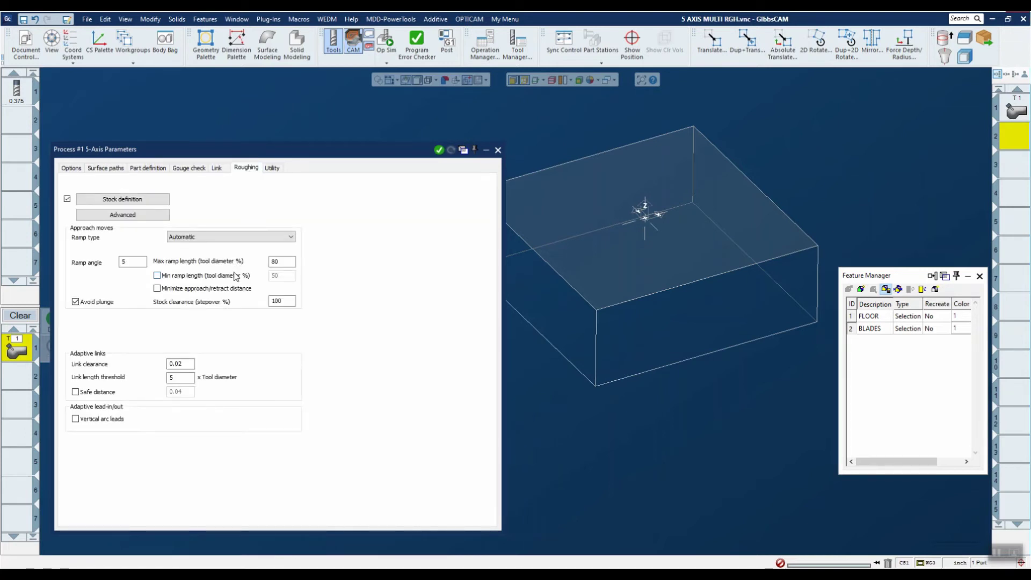
click(138, 203)
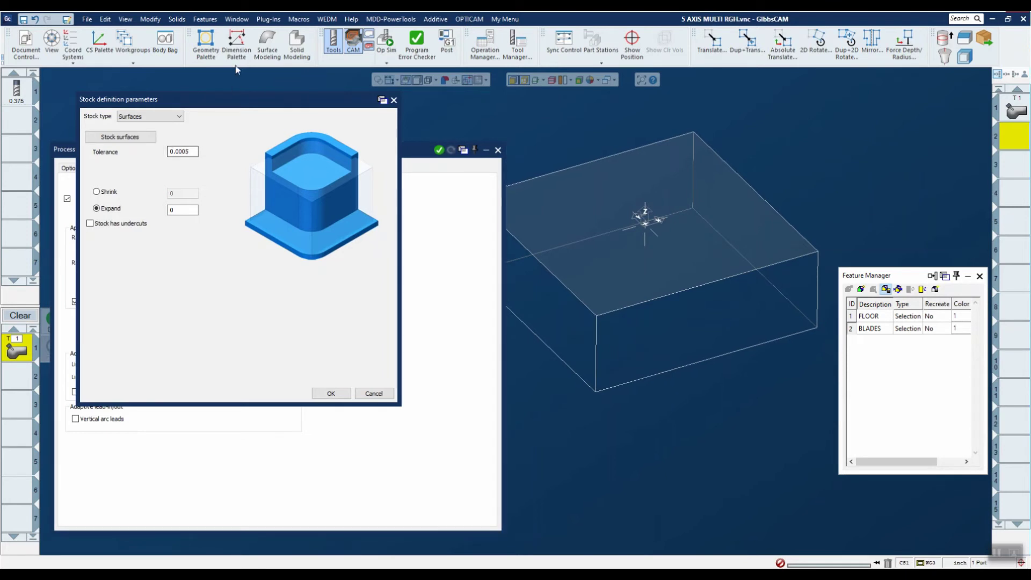
drag(255, 104, 267, 193)
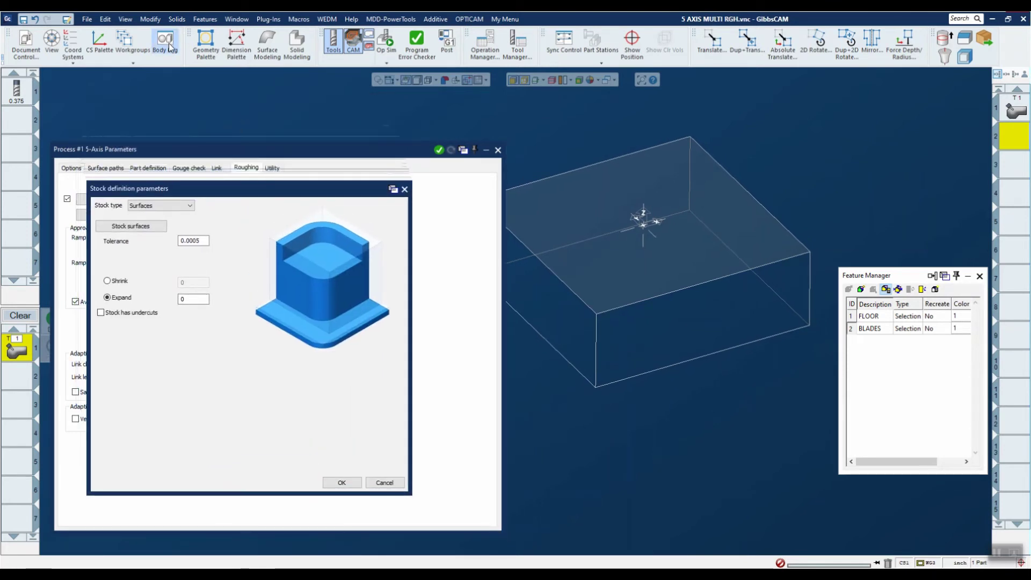
click(404, 189)
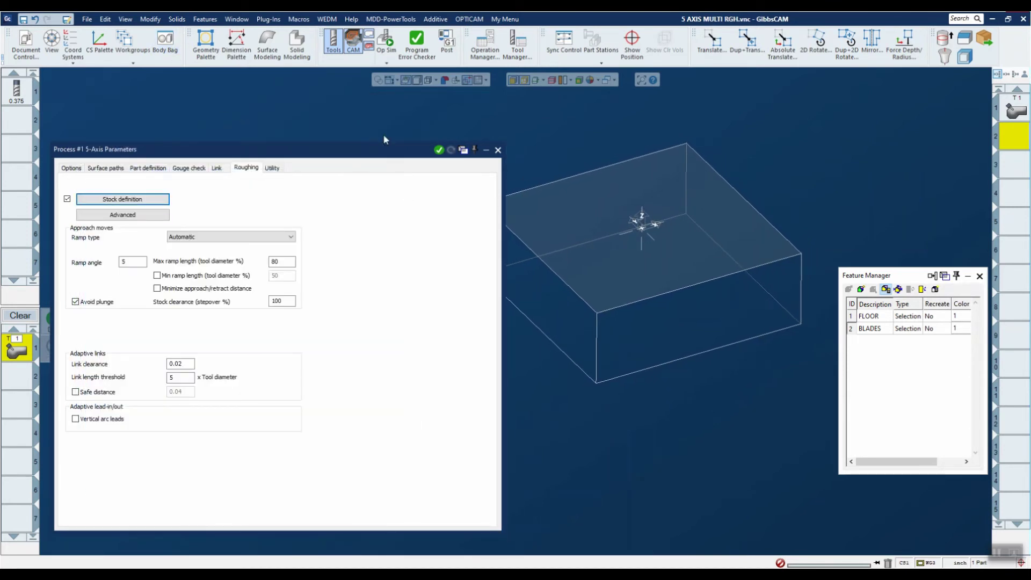
Bring the blue Revolve(27) stock body out of the Body Bag and examine its shape
click(165, 42)
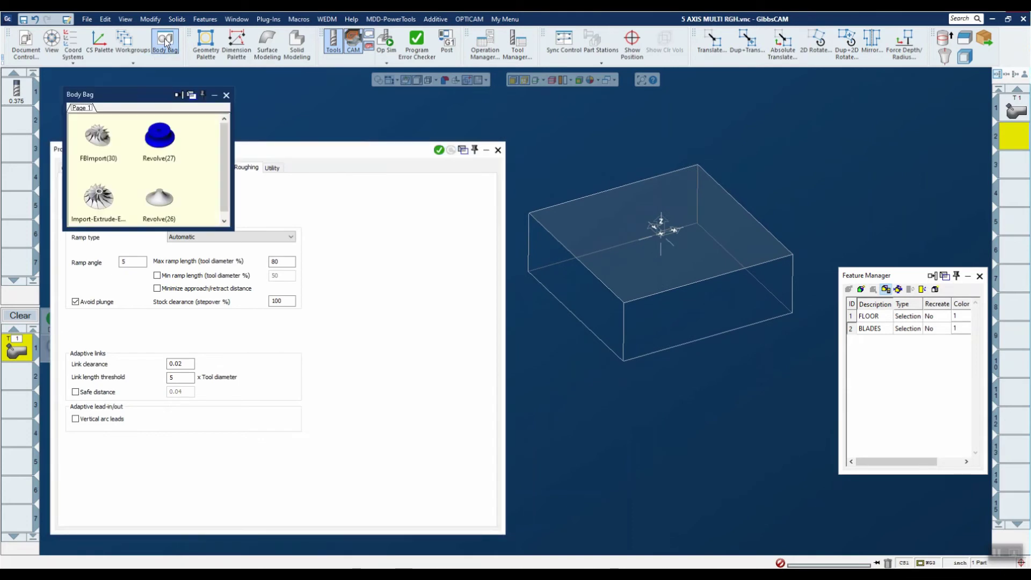
mouse_move(159, 130)
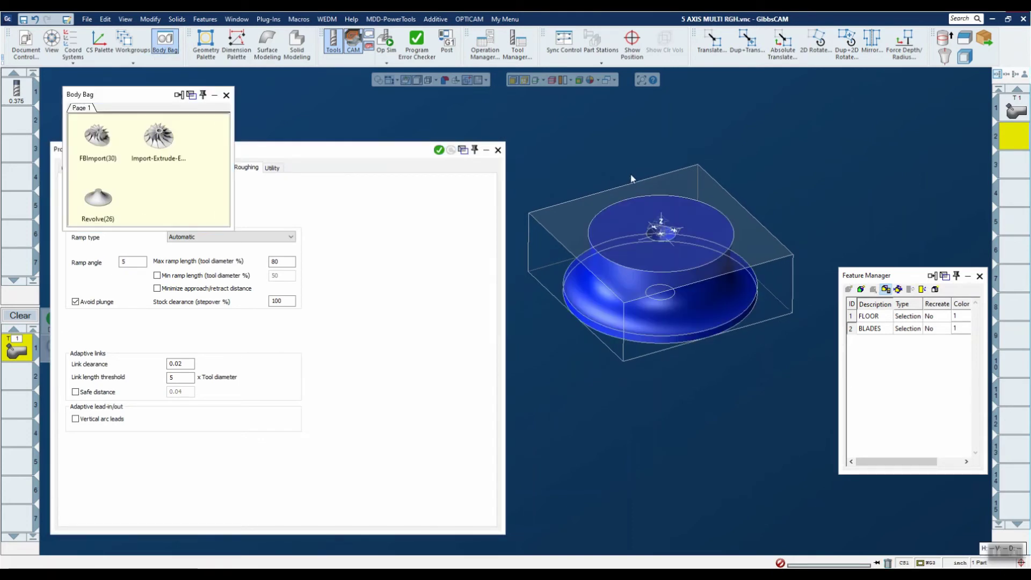
middle_drag(623, 241, 645, 199)
click(226, 94)
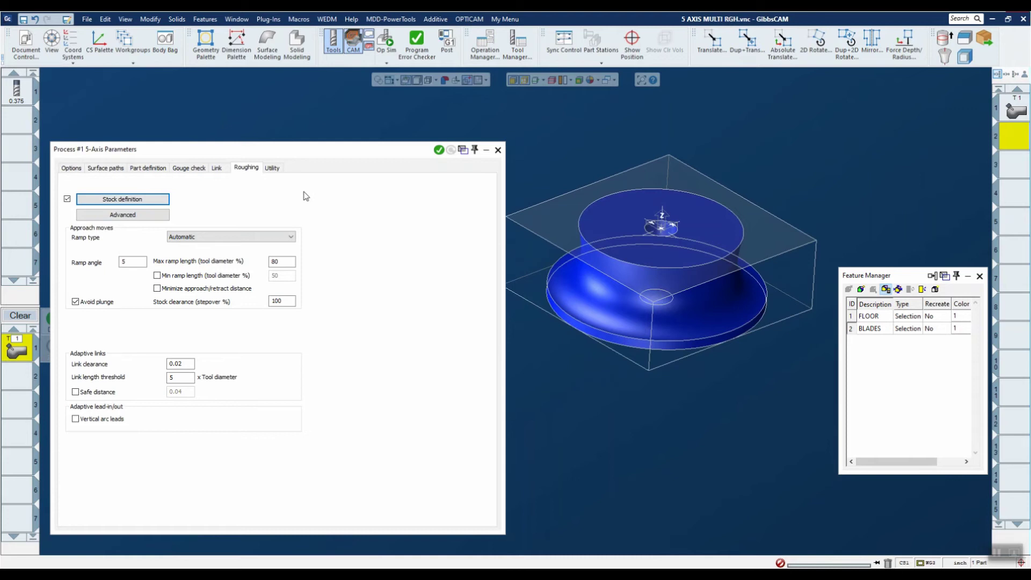
Close the process parameters, take the Import-Extrude impeller body out of the Body Bag, and bag the Revolve(27) stock body
click(498, 150)
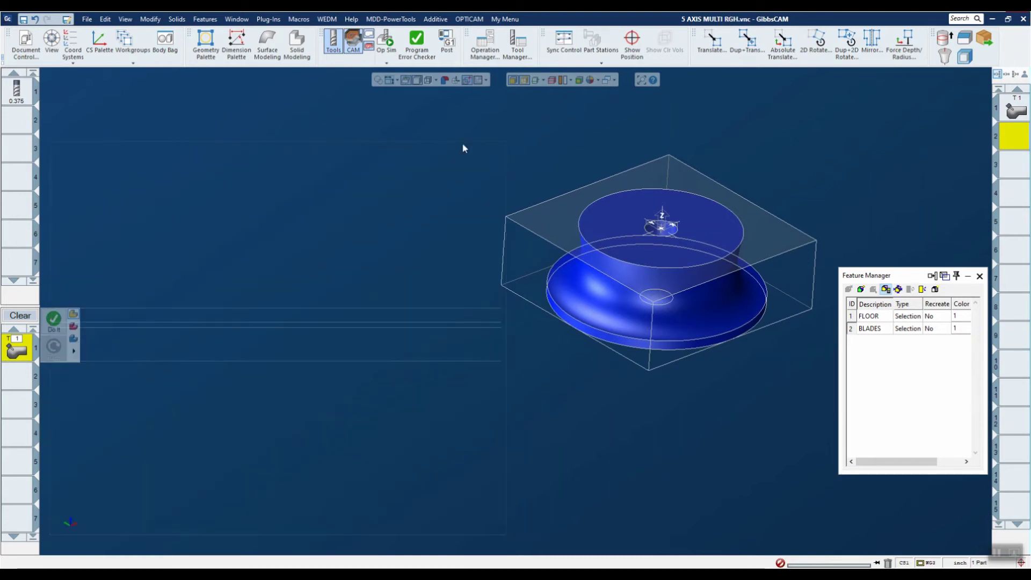
click(165, 41)
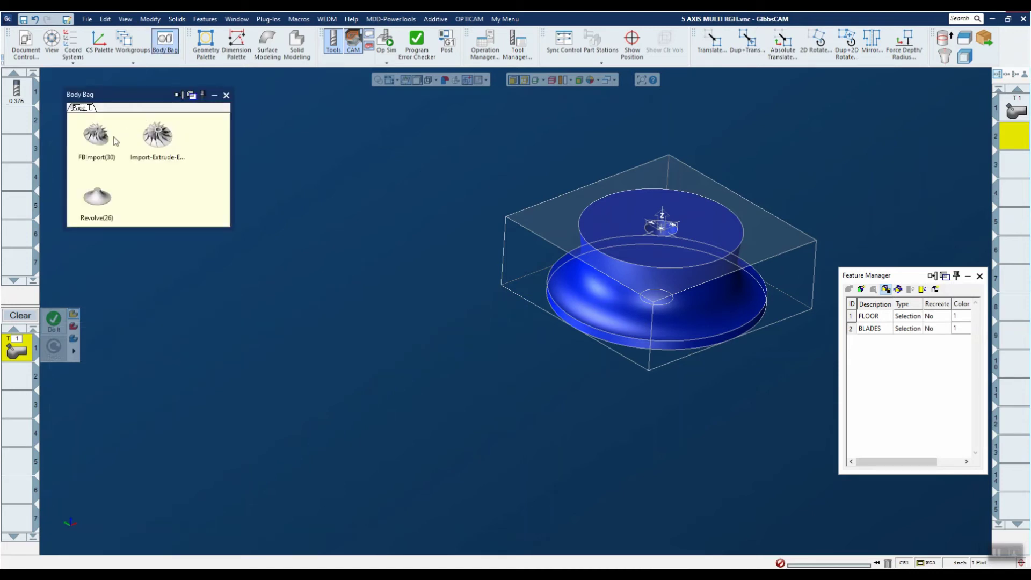
double_click(154, 141)
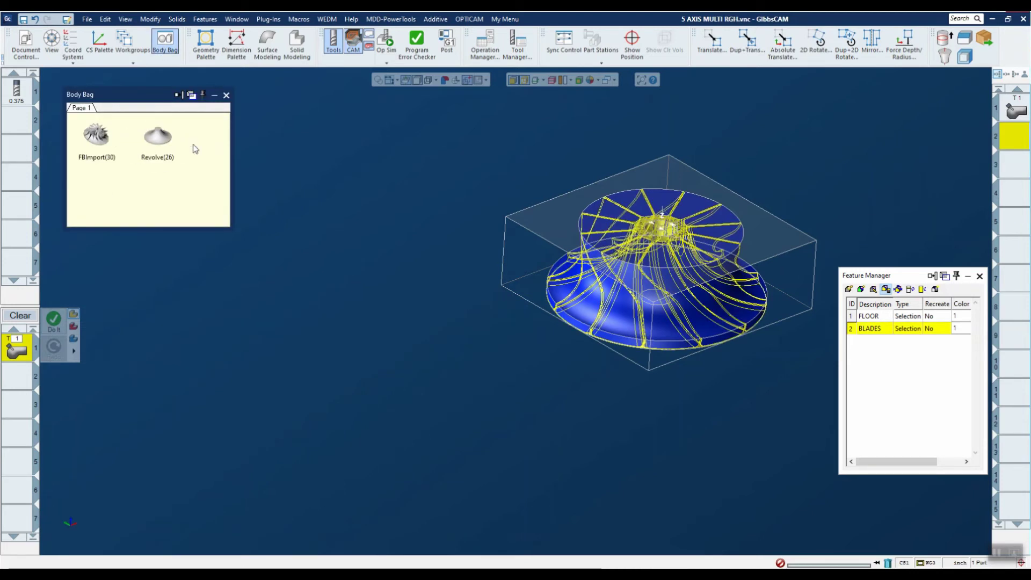
click(226, 95)
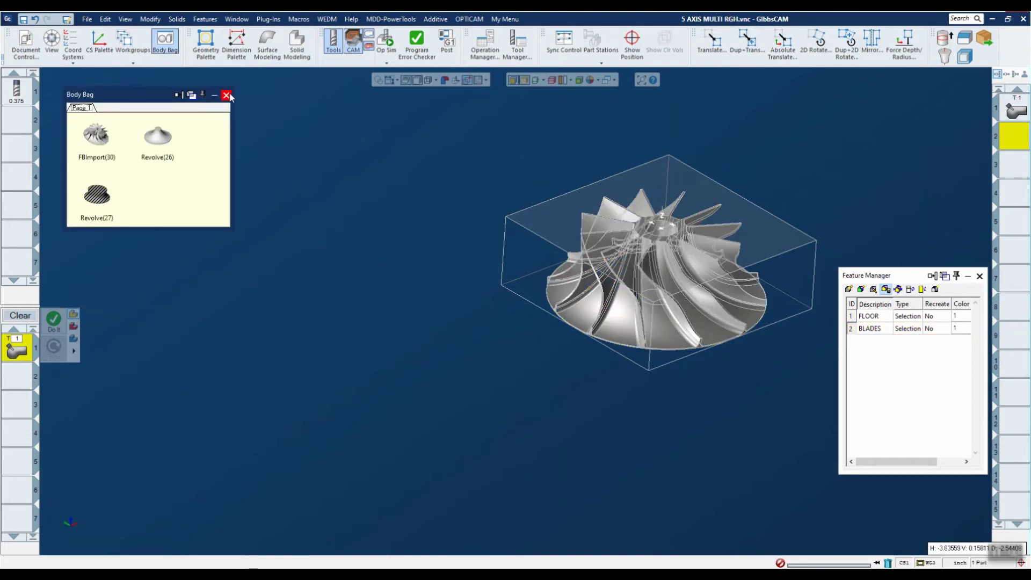
click(226, 95)
Select the existing roughing operation to show its toolpath, and open it in machine simulation
click(1013, 110)
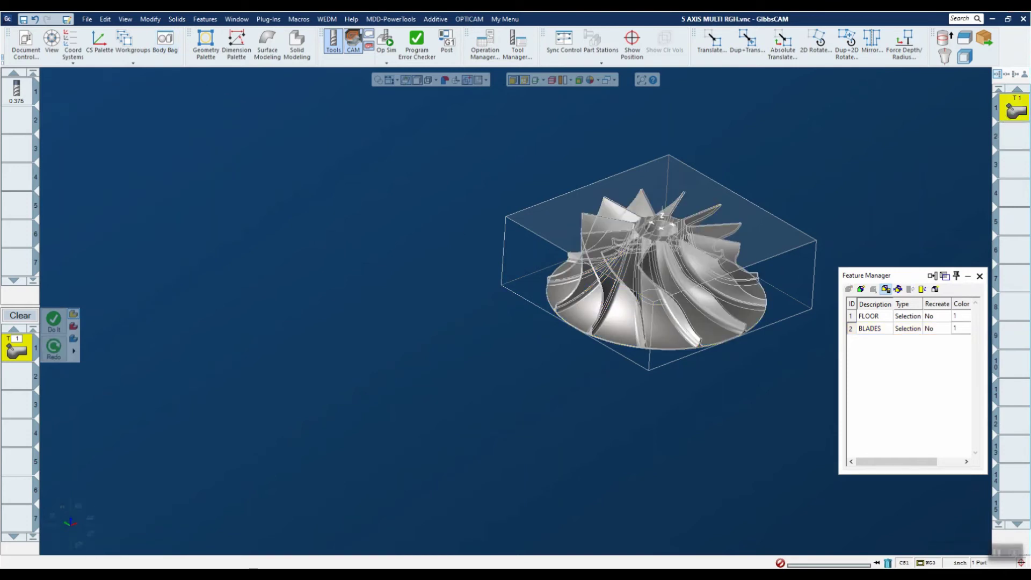
click(60, 545)
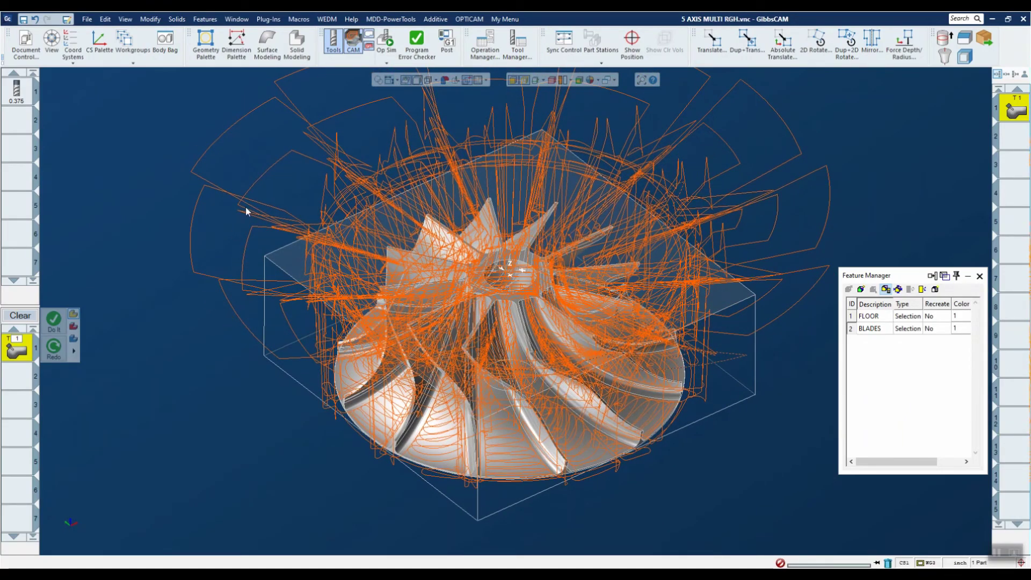
click(386, 64)
click(400, 95)
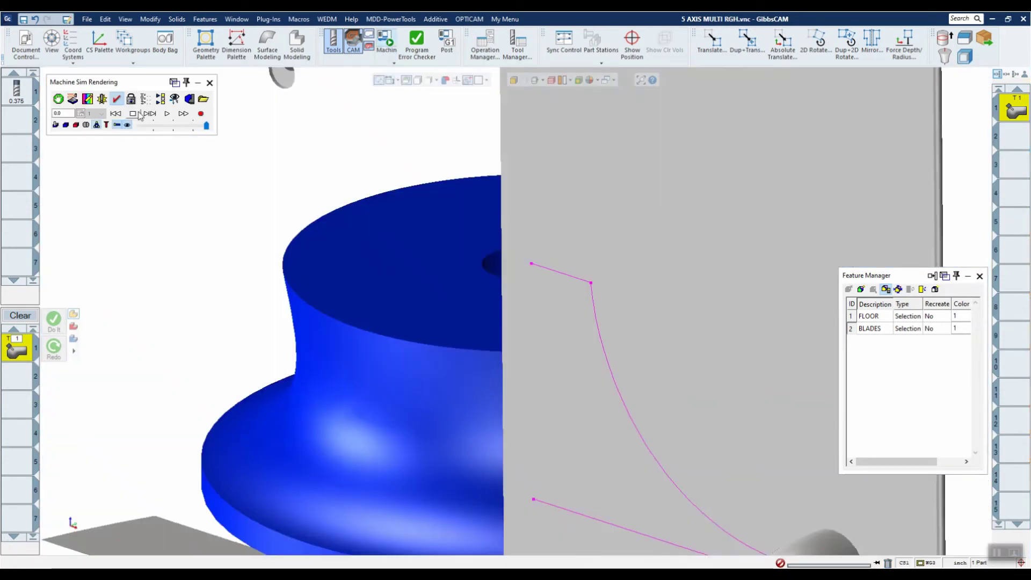
click(97, 125)
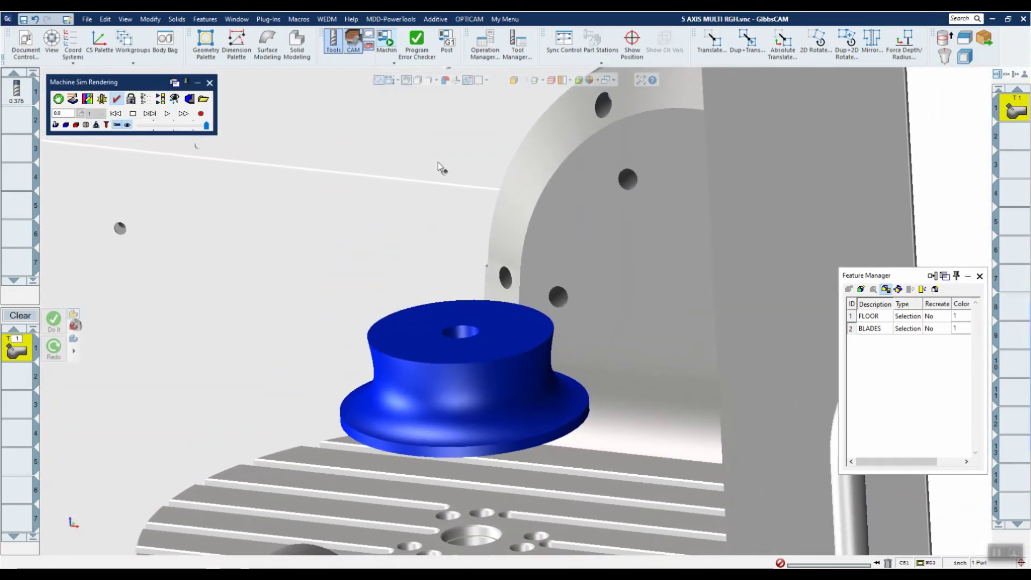
Add a Stop At Time condition to the machine simulation and close the stops list
click(58, 100)
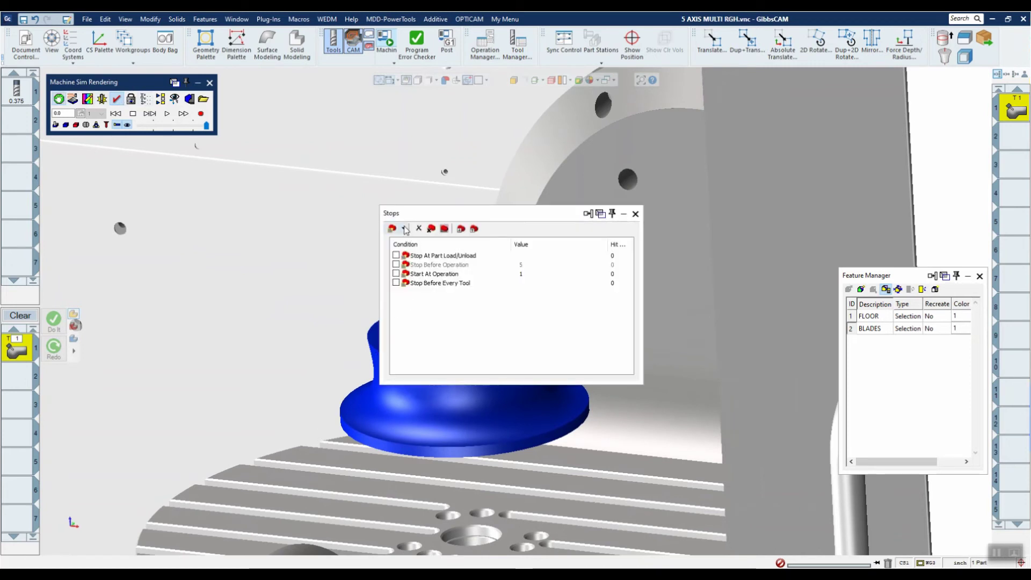
click(405, 228)
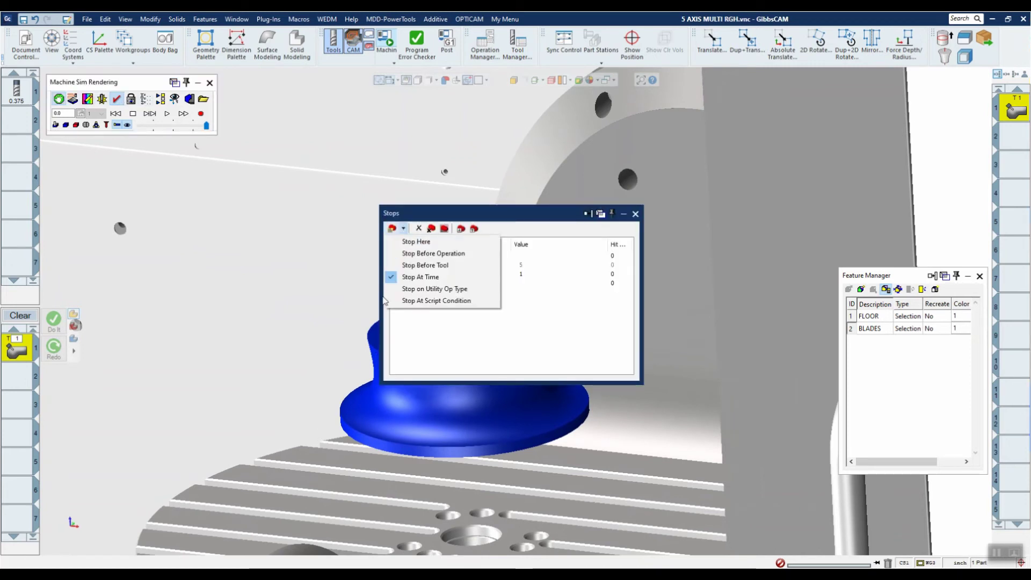
click(420, 277)
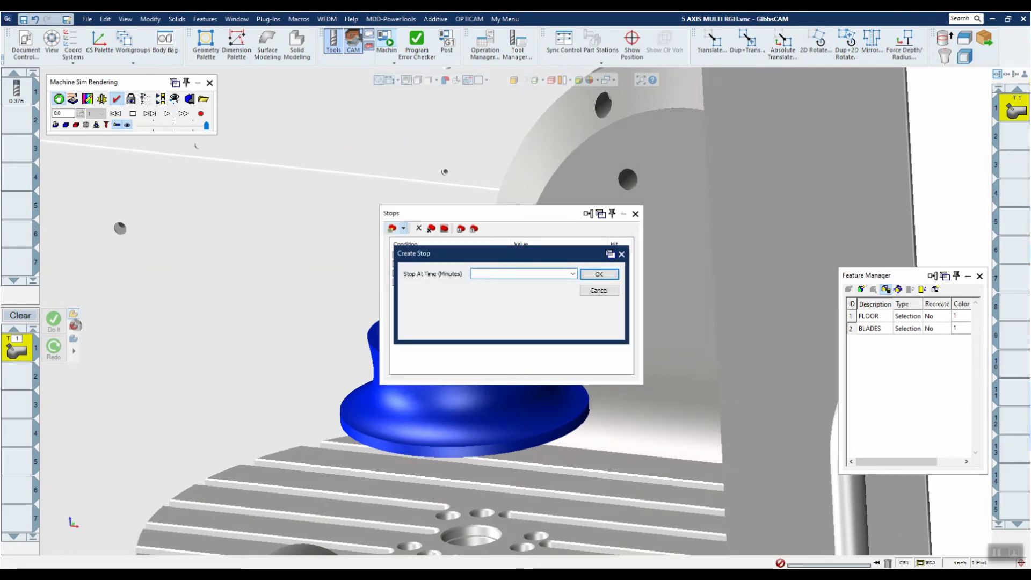
click(598, 275)
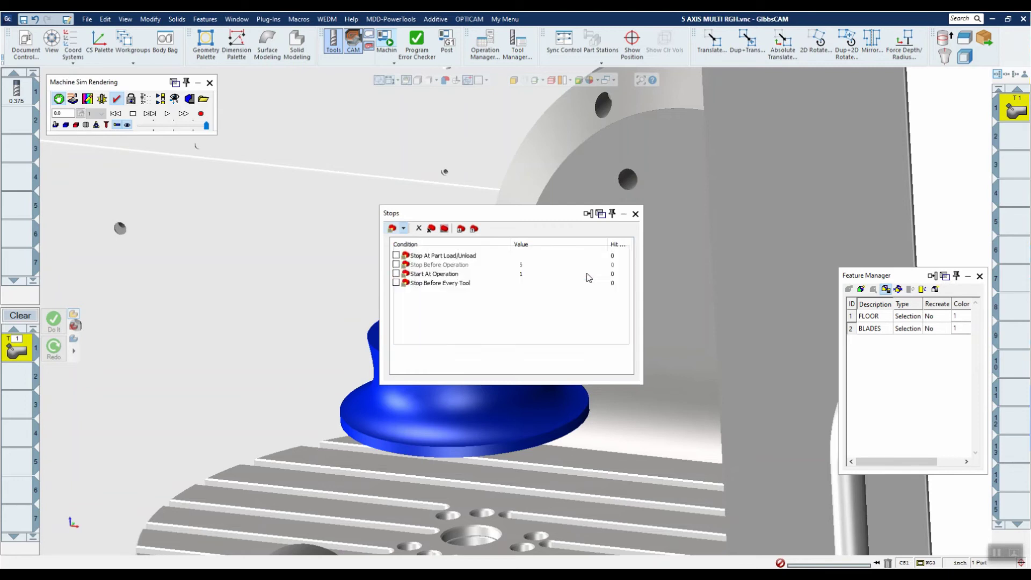
click(635, 214)
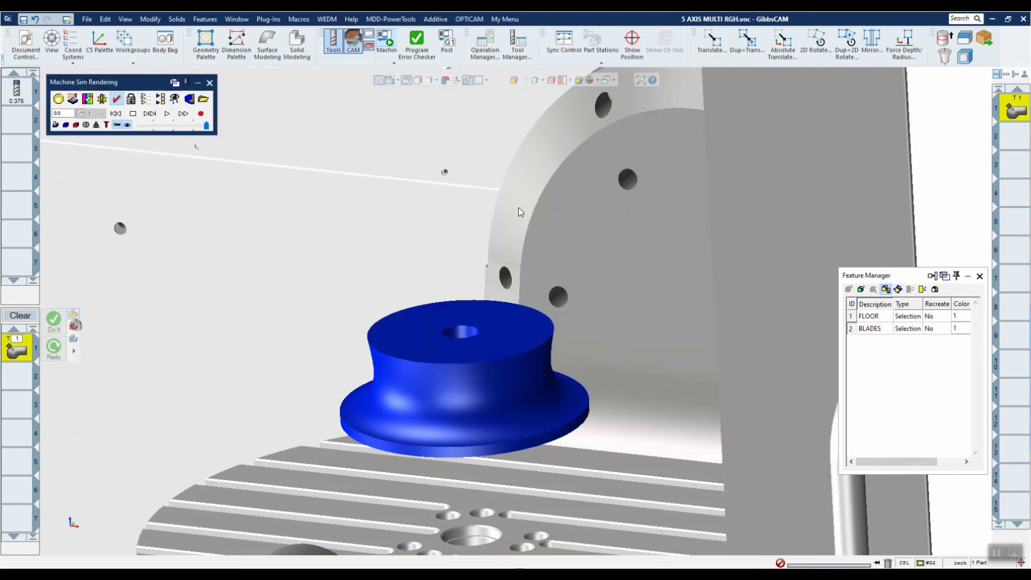
Run the machine simulation up to the stop, and continue it at a reduced playback speed
click(168, 114)
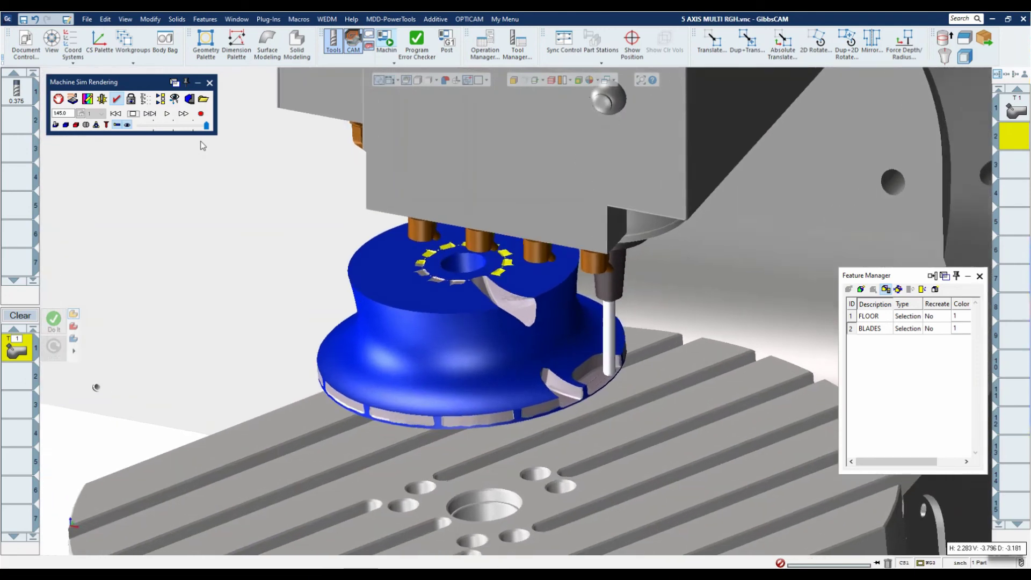
drag(206, 125, 171, 133)
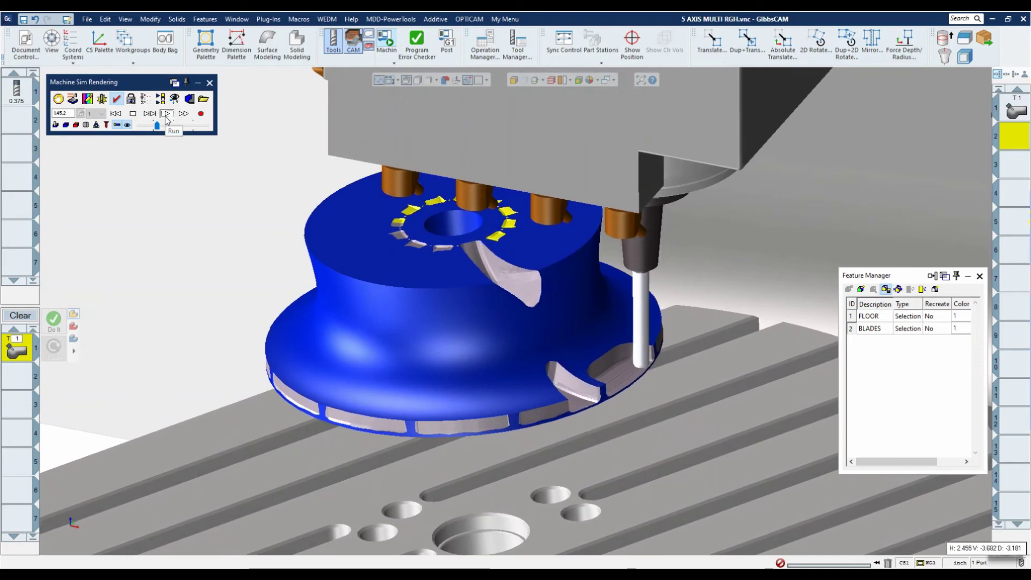
click(164, 127)
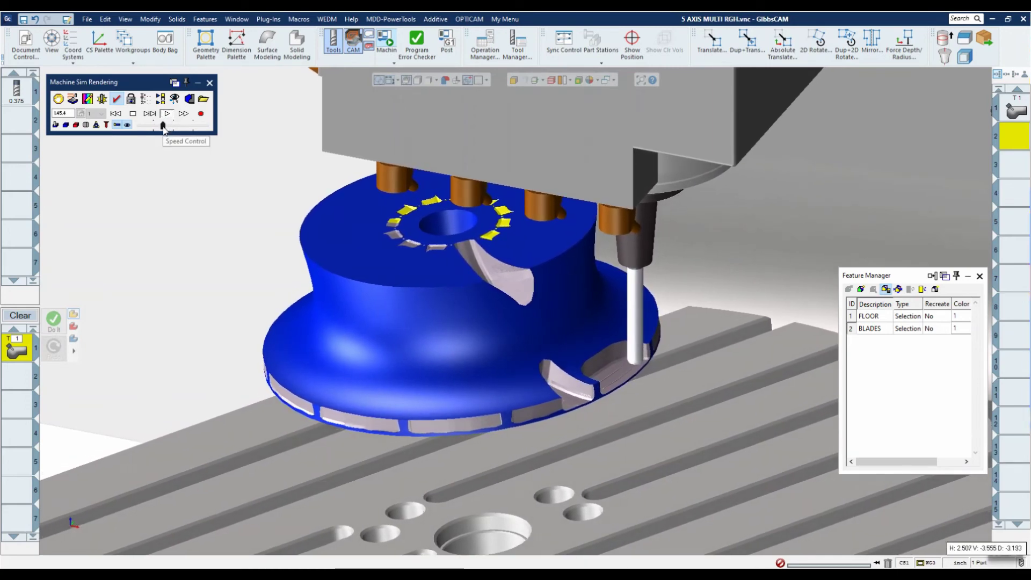